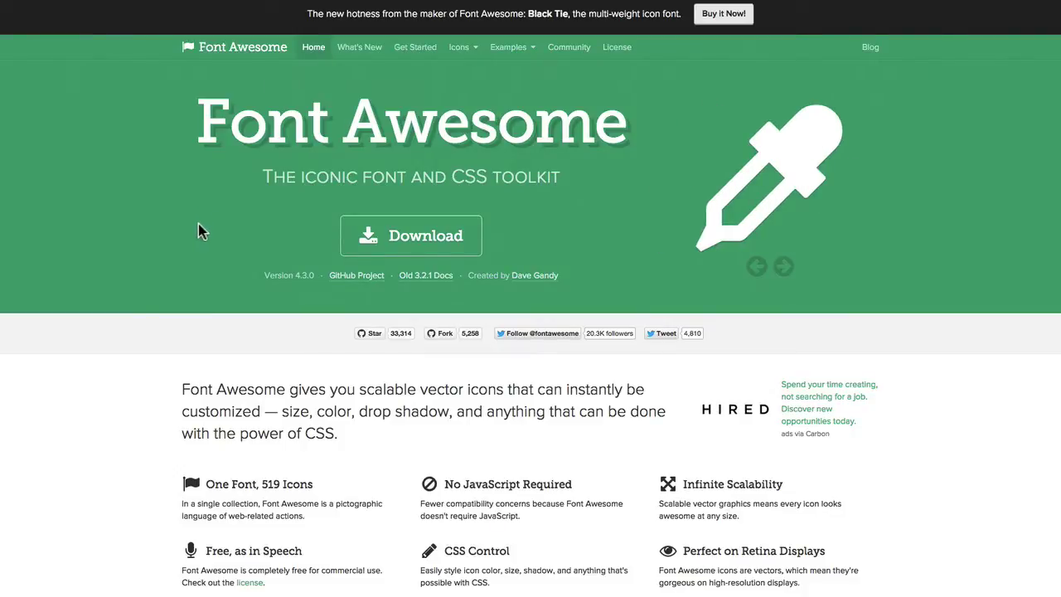
Step: Copy the BootstrapCDN stylesheet link for Font Awesome 4.3.0 from the Get Started page
{"action": "left_click", "coordinate": [419, 49]}
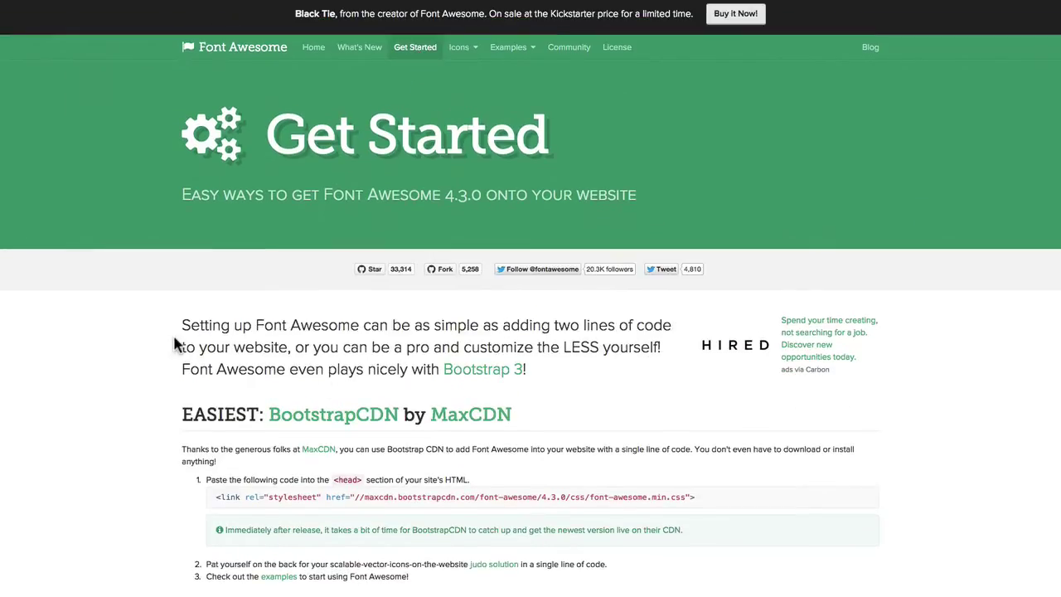
{"action": "scroll", "coordinate": [174, 344], "scroll_direction": "down", "scroll_amount": 5}
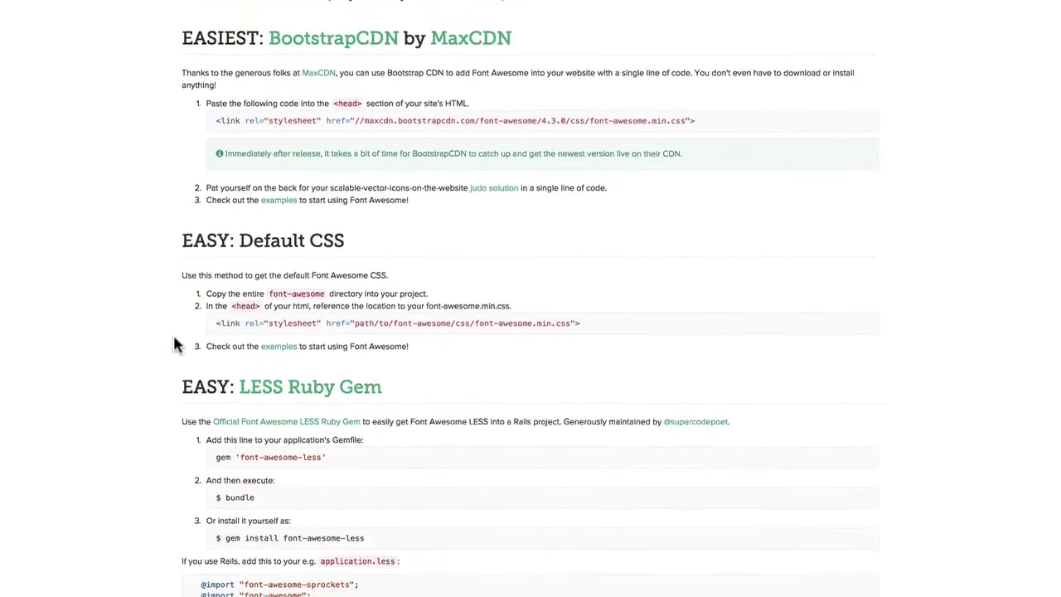
{"action": "scroll", "coordinate": [178, 346], "scroll_direction": "up", "scroll_amount": 3}
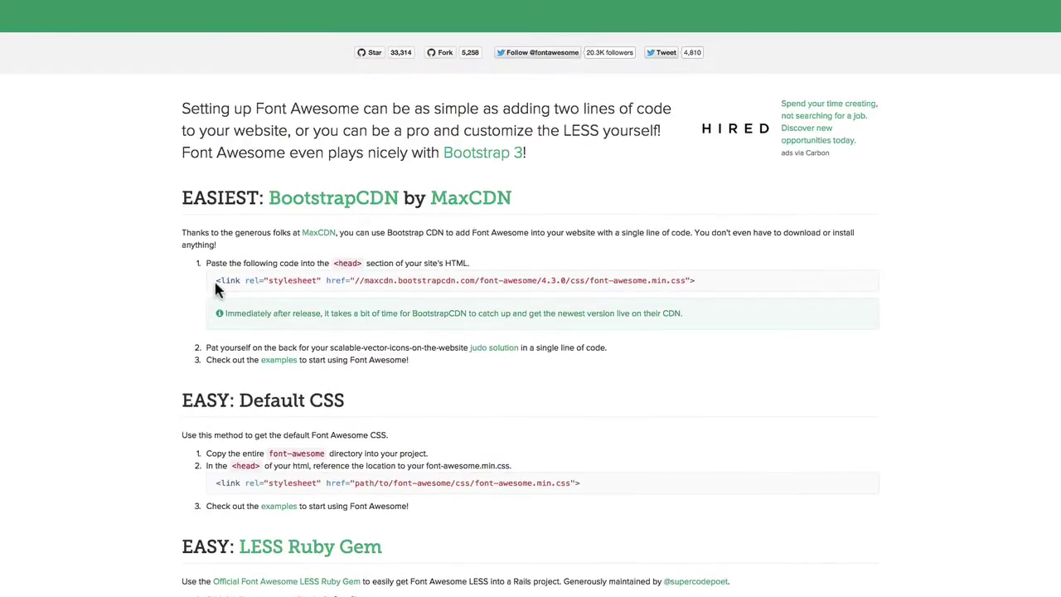
{"action": "left_click_drag", "start_coordinate": [214, 278], "coordinate": [696, 280]}
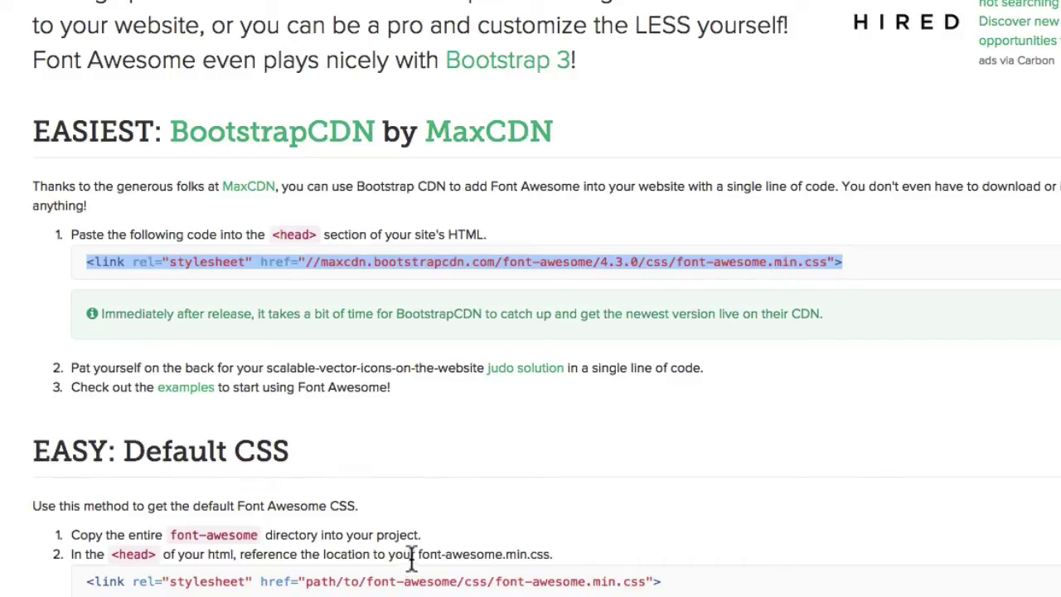
{"action": "left_click", "coordinate": [82, 276]}
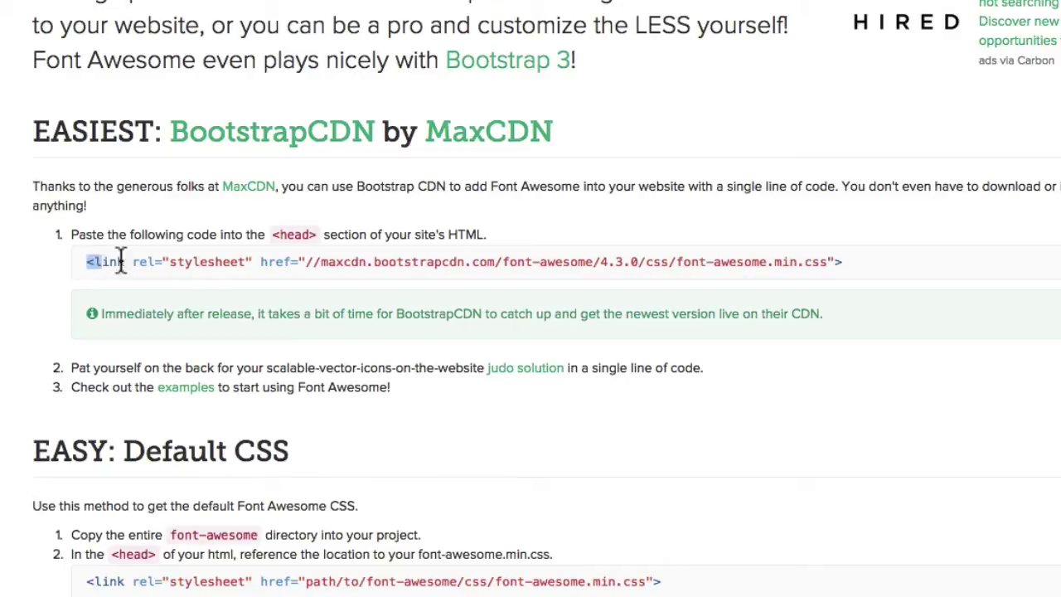
{"action": "left_click_drag", "start_coordinate": [122, 260], "coordinate": [849, 258]}
{"action": "key", "text": "ctrl+c"}
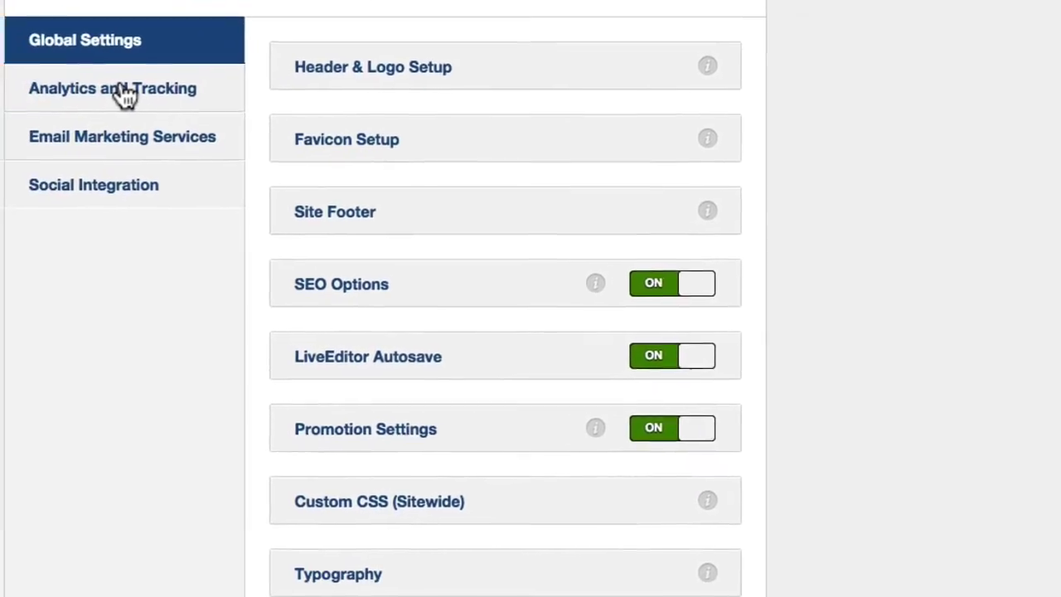
Step: Paste the Font Awesome stylesheet link after the analytics </script> tag in the header code box
{"action": "left_click", "coordinate": [124, 95]}
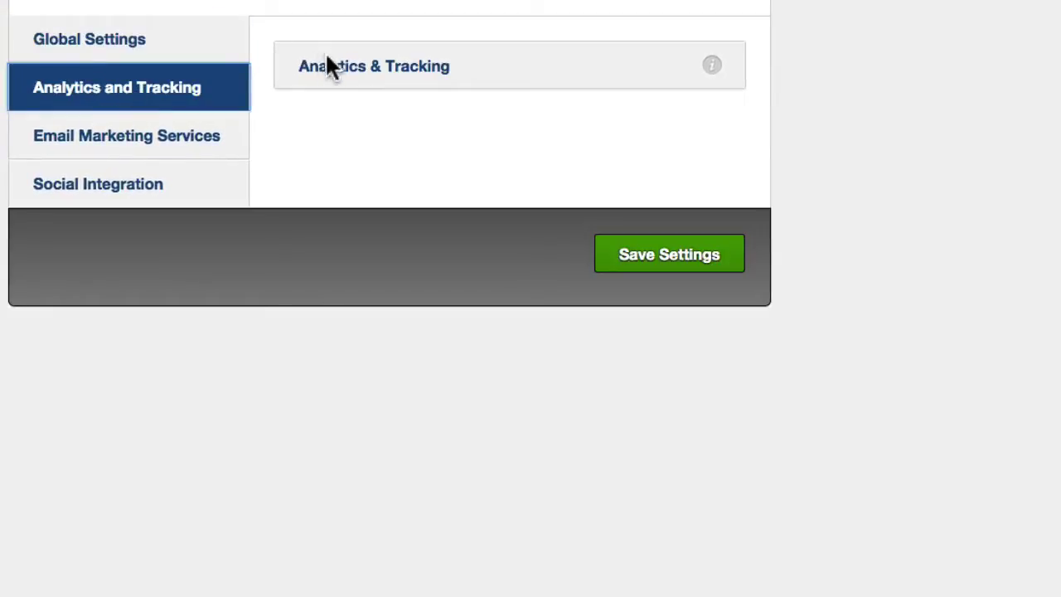
{"action": "left_click", "coordinate": [334, 74]}
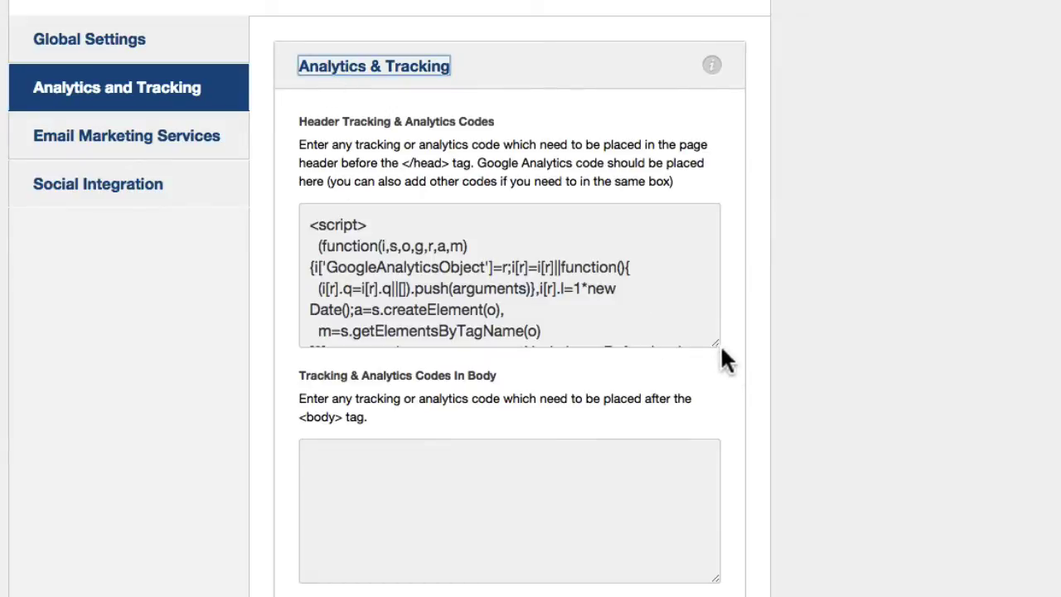
{"action": "left_click_drag", "start_coordinate": [714, 343], "coordinate": [720, 544]}
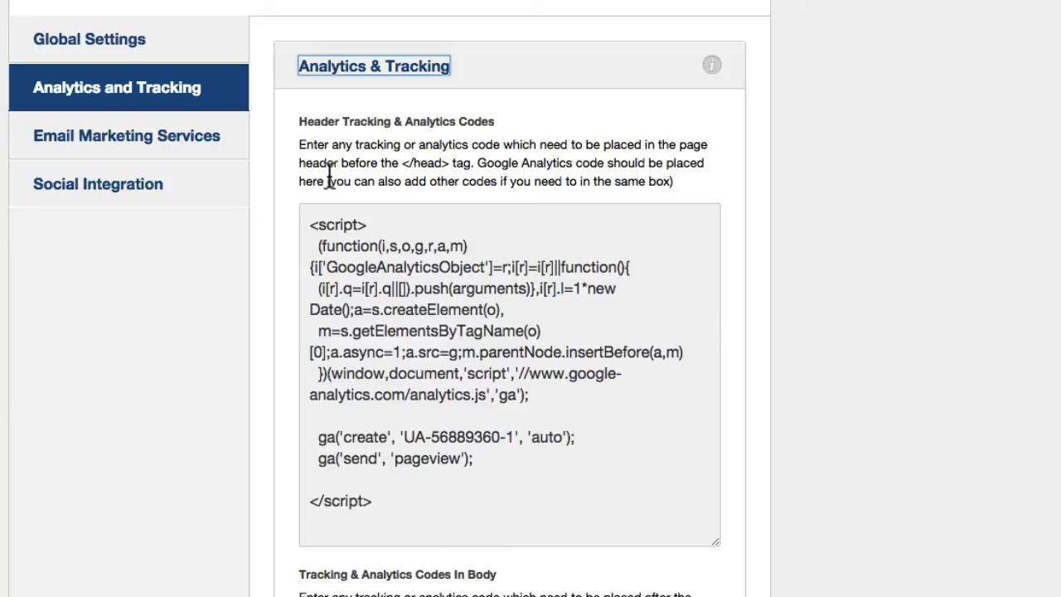
{"action": "scroll", "coordinate": [282, 232], "scroll_direction": "down", "scroll_amount": 2}
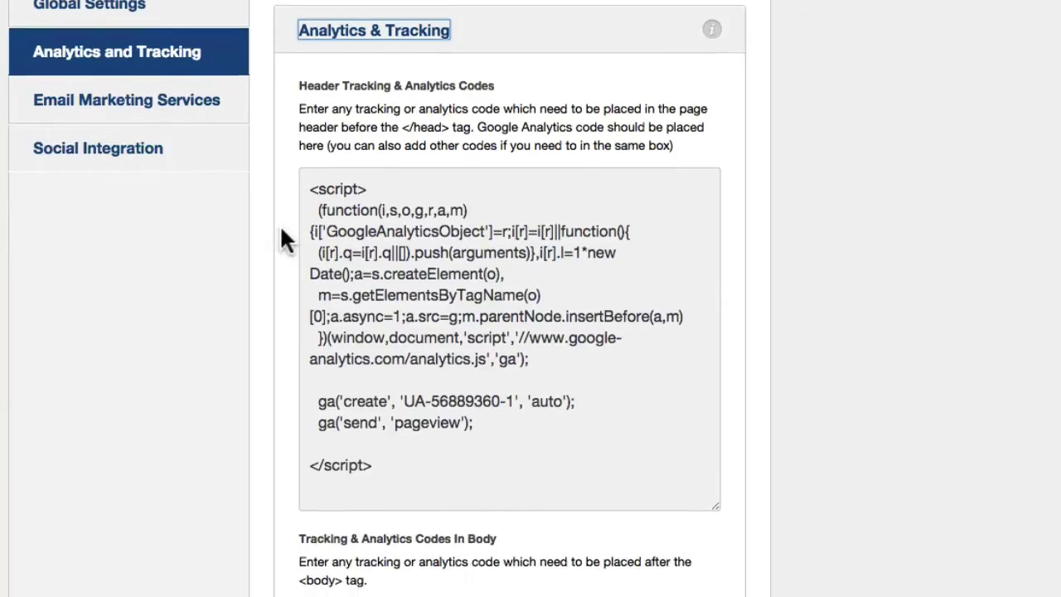
{"action": "left_click", "coordinate": [413, 470]}
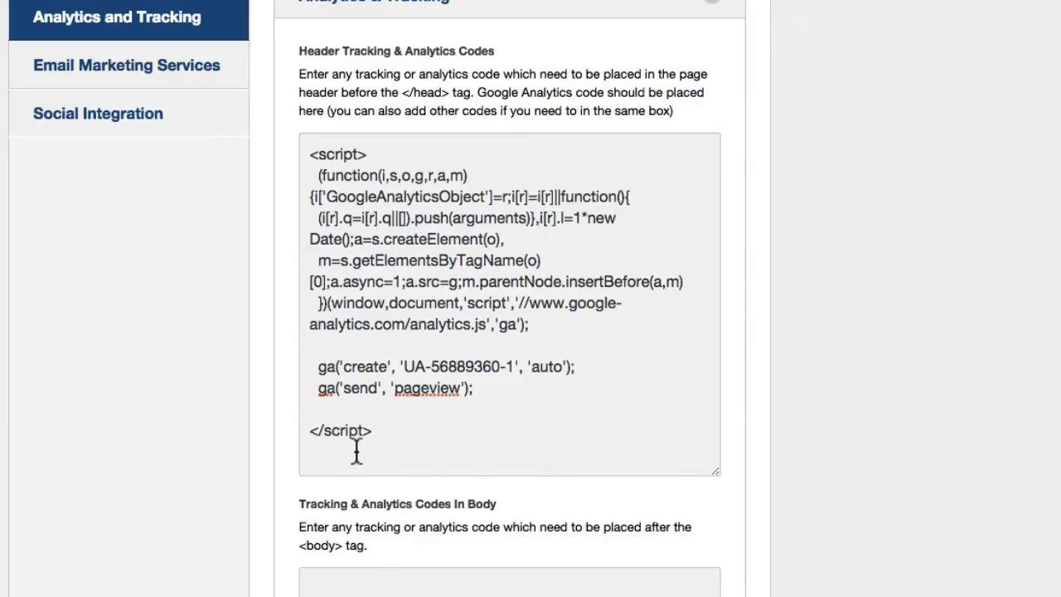
{"action": "key", "text": "ctrl+v"}
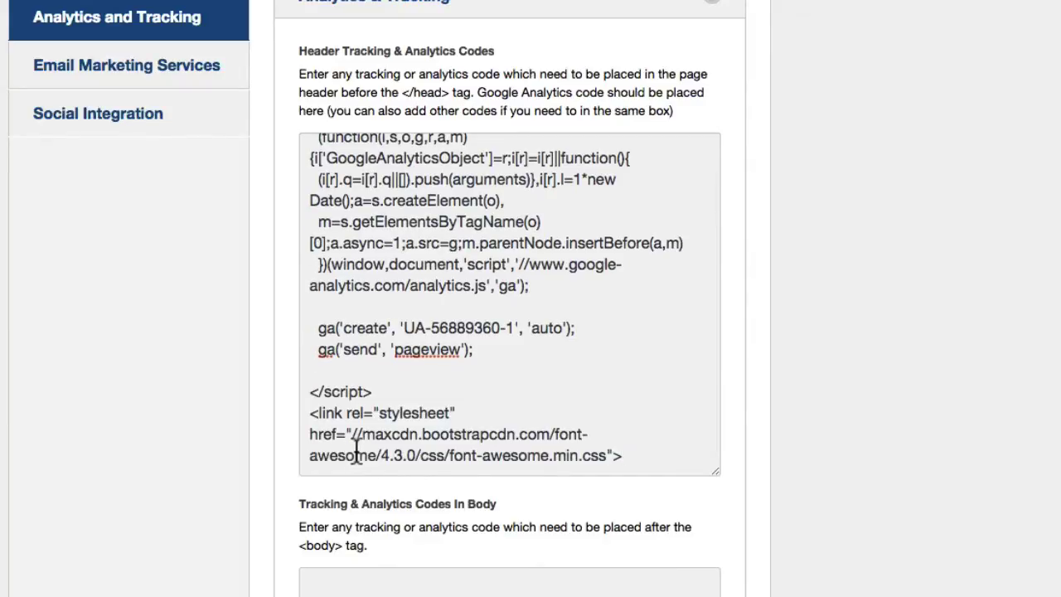
{"action": "scroll", "coordinate": [356, 451], "scroll_direction": "down", "scroll_amount": 5}
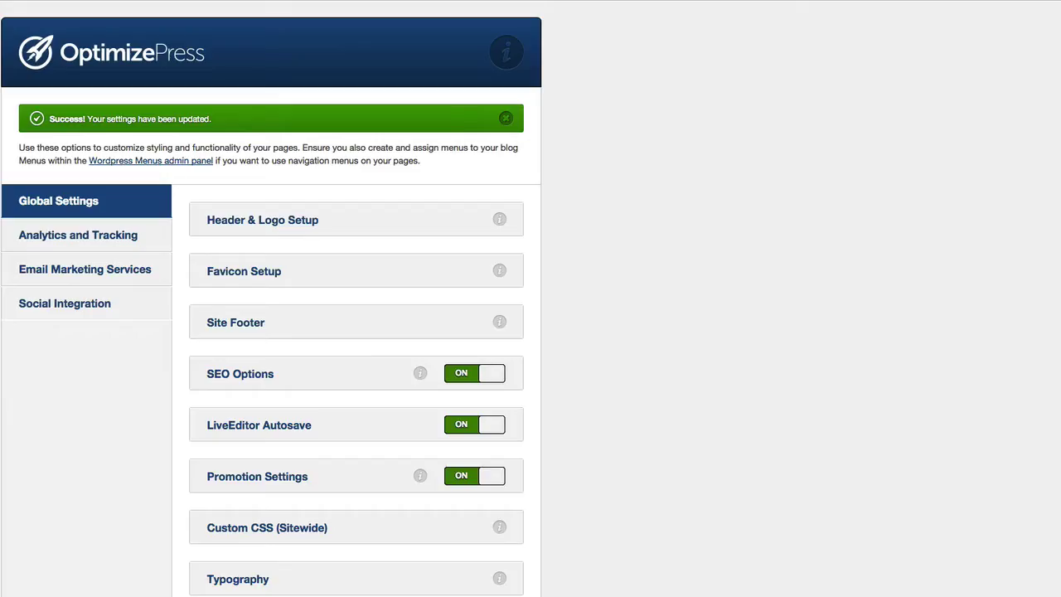
Step: Open Appearance > Menus and expand the Home, Contact and JOIN menu items
{"action": "mouse_move", "coordinate": [19, 291]}
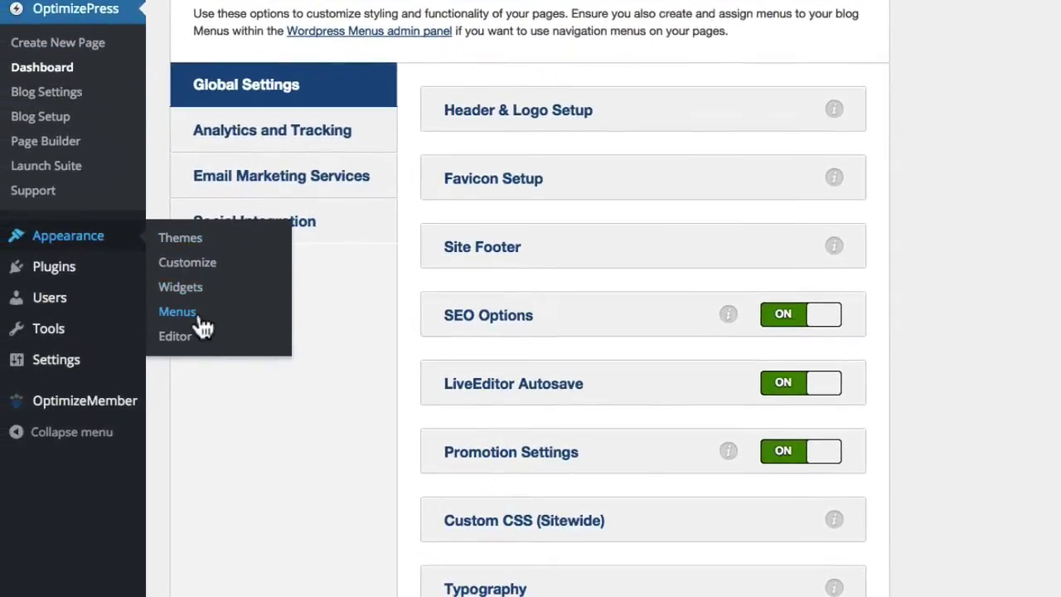
{"action": "left_click", "coordinate": [199, 320]}
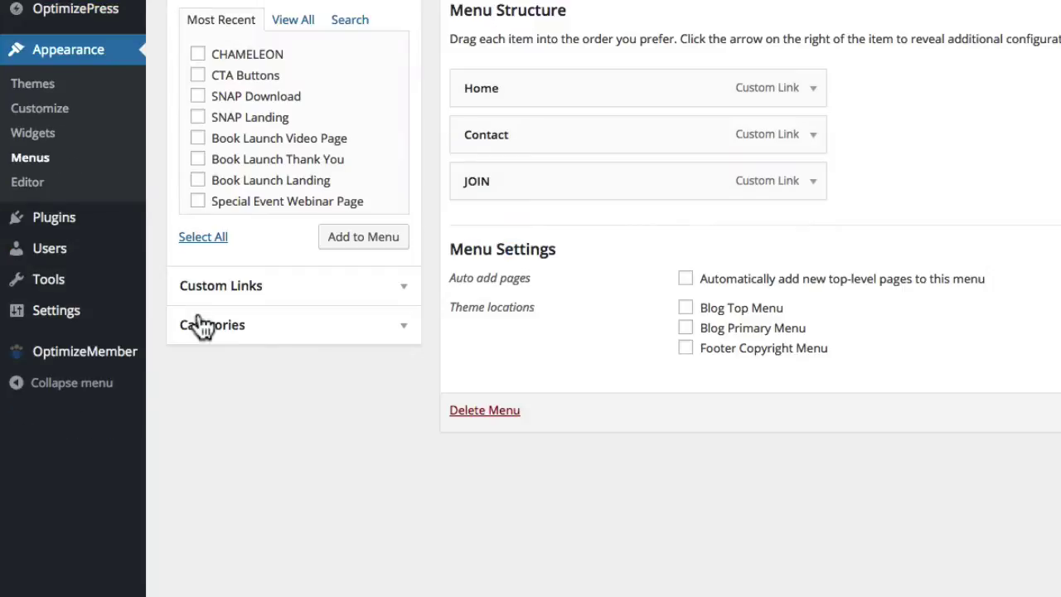
{"action": "left_click", "coordinate": [812, 90]}
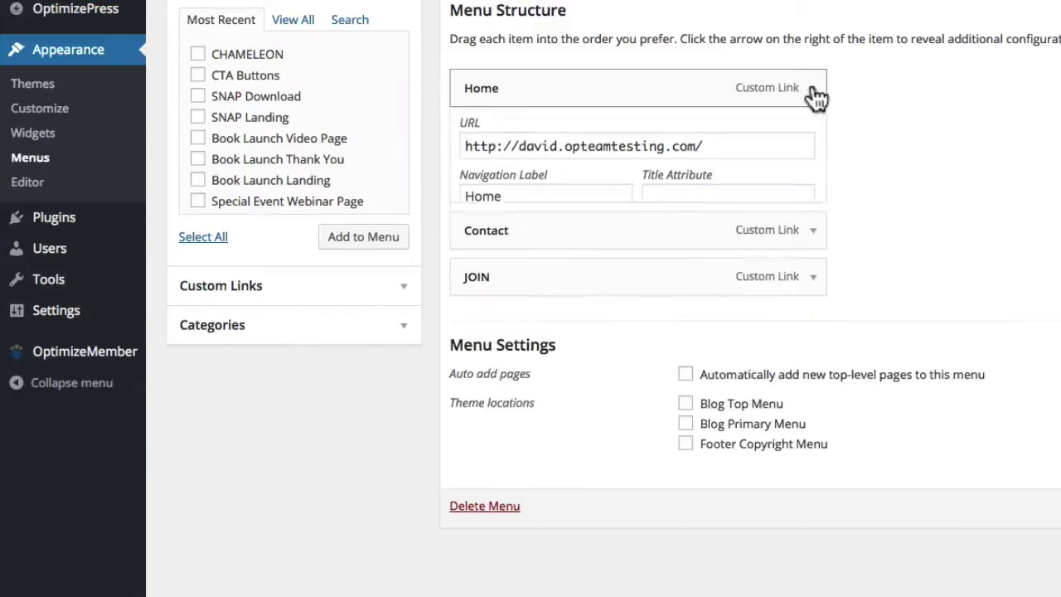
{"action": "left_click", "coordinate": [813, 324]}
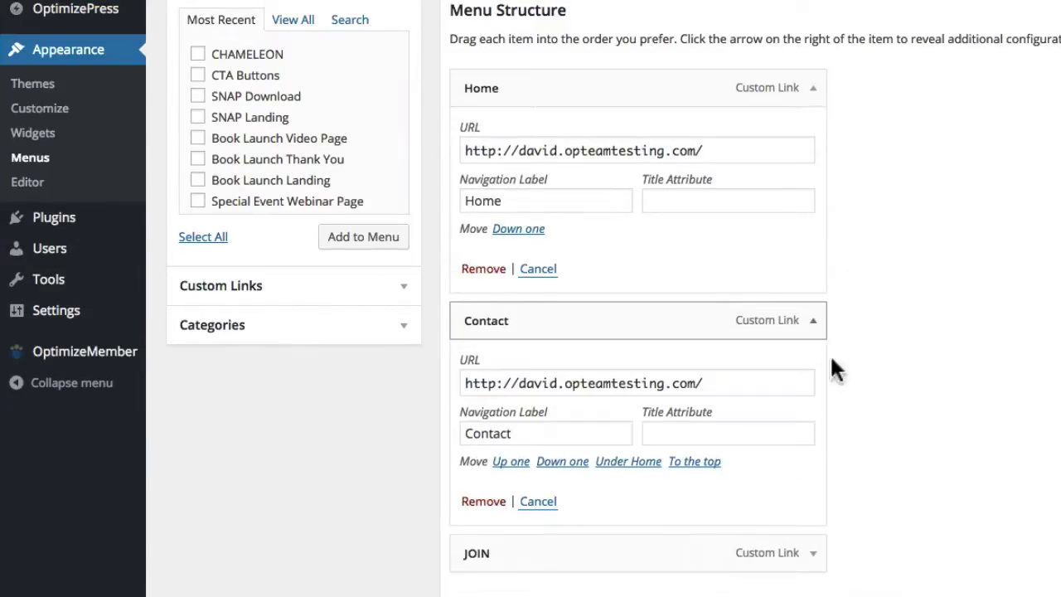
{"action": "left_click", "coordinate": [813, 554]}
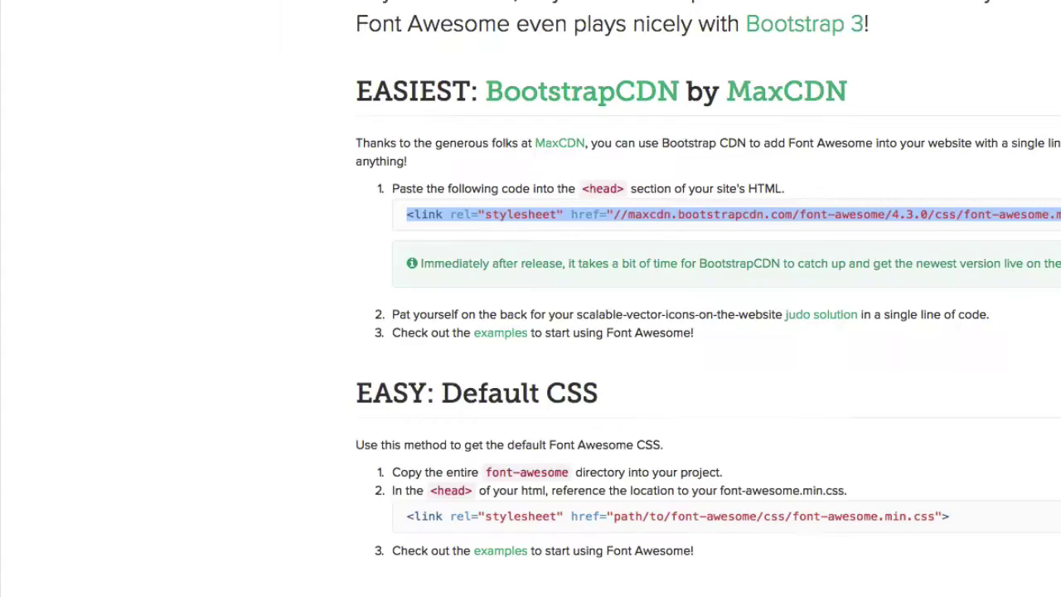
{"action": "scroll", "coordinate": [530, 299], "scroll_direction": "up", "scroll_amount": 8}
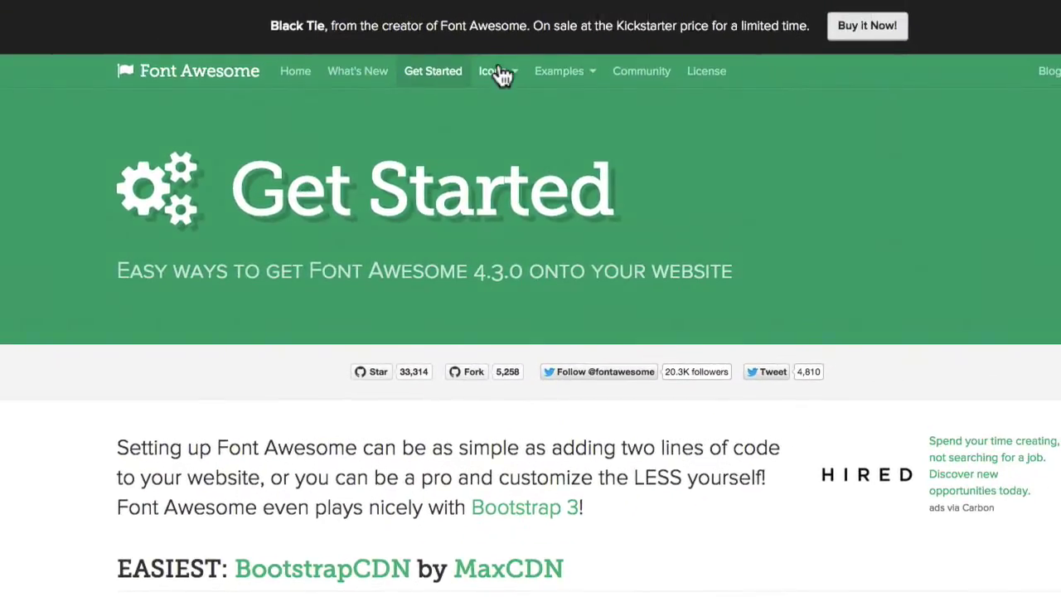
Step: Browse the full Font Awesome icon list, then return to the top
{"action": "left_click", "coordinate": [500, 74]}
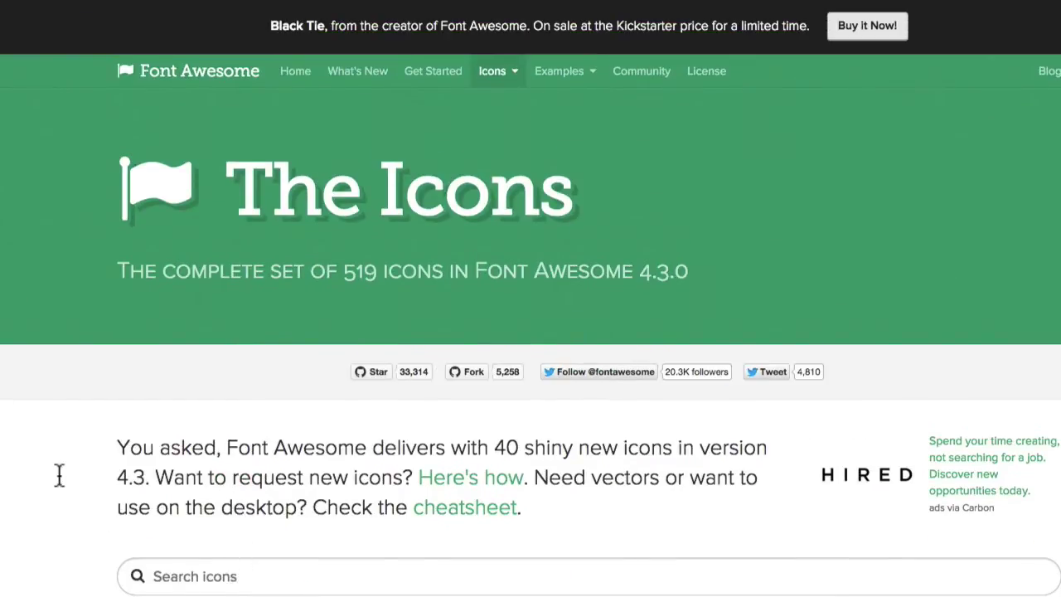
{"action": "scroll", "coordinate": [59, 475], "scroll_direction": "down", "scroll_amount": 8}
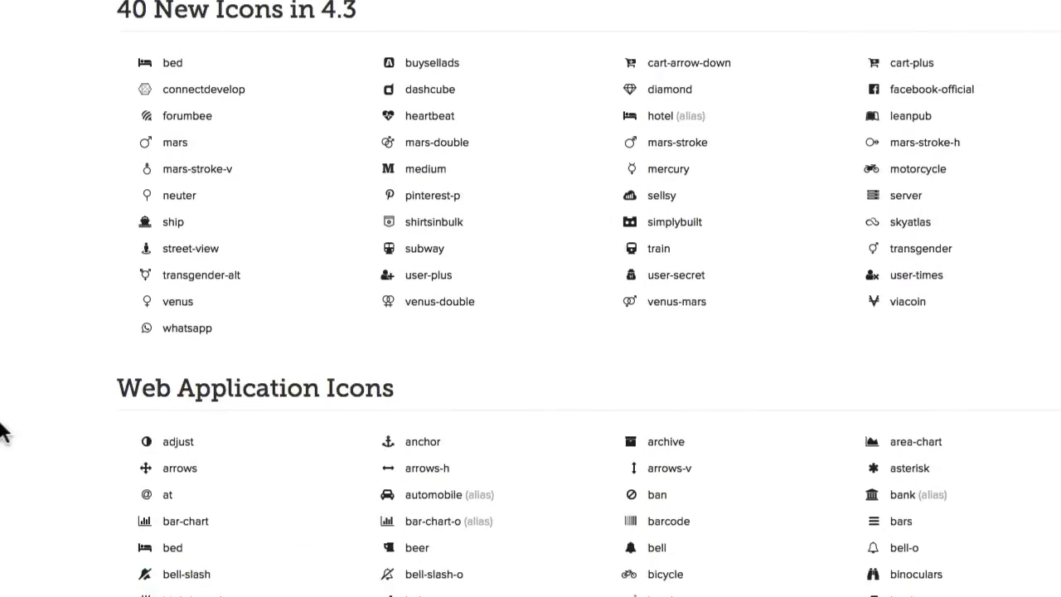
{"action": "scroll", "coordinate": [70, 402], "scroll_direction": "down", "scroll_amount": 10}
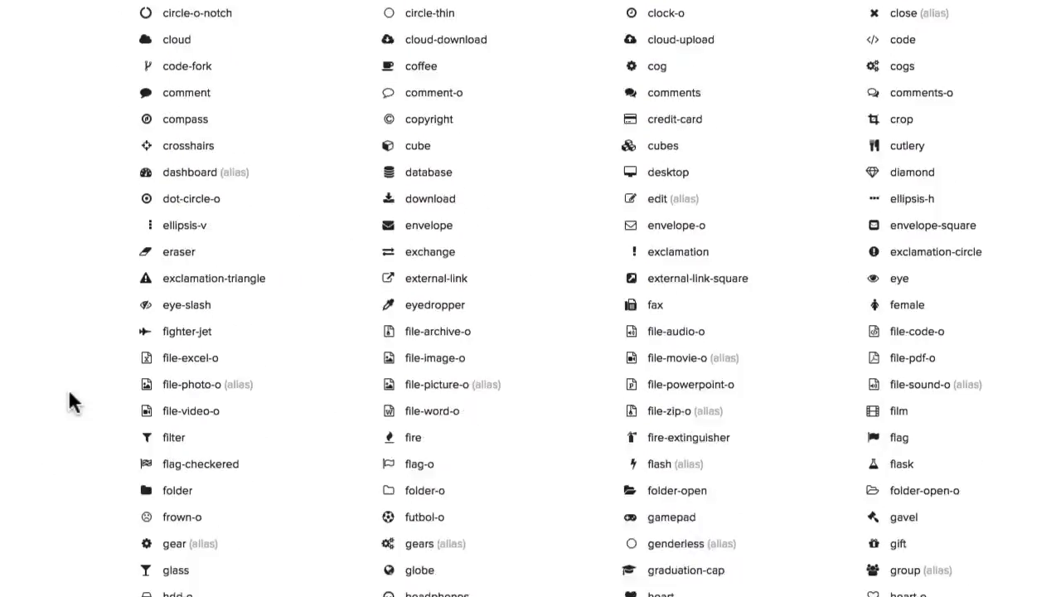
{"action": "scroll", "coordinate": [69, 401], "scroll_direction": "down", "scroll_amount": 5}
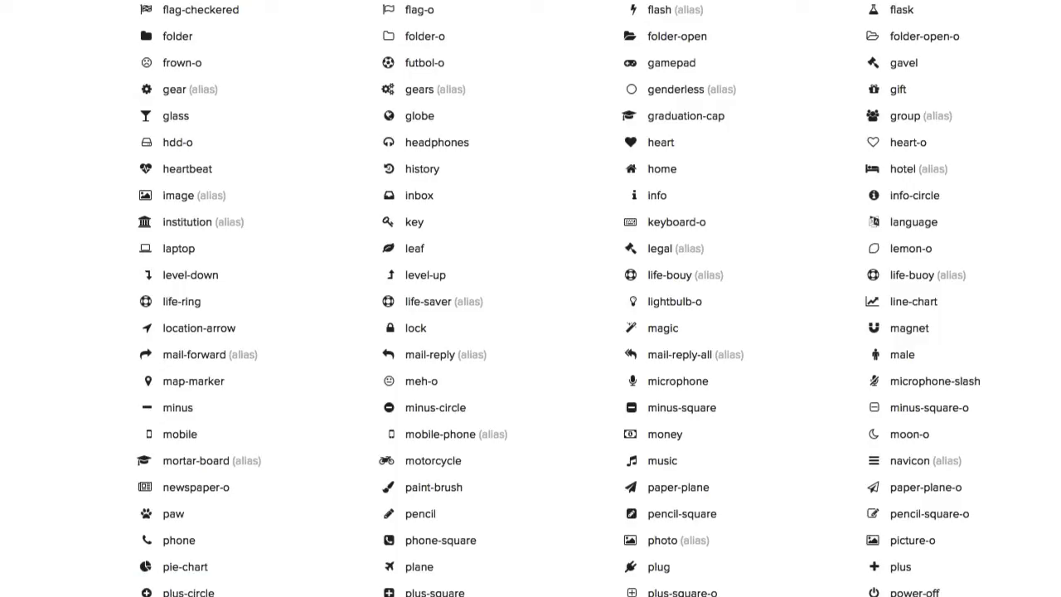
{"action": "scroll", "coordinate": [549, 300], "scroll_direction": "down", "scroll_amount": 3}
{"action": "key", "text": "Home"}
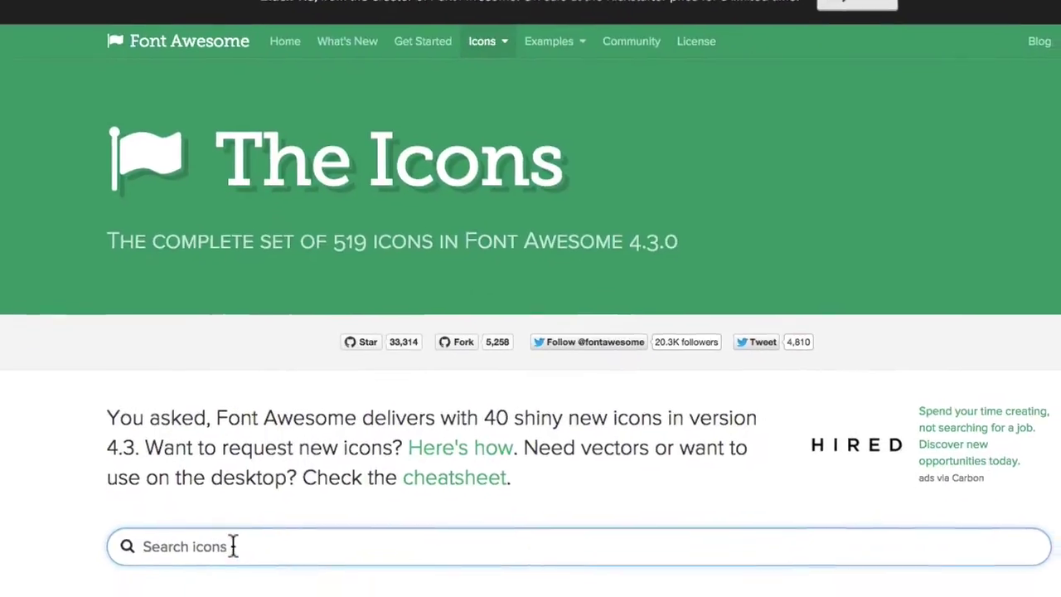
Step: Search icons for 'home' and select the <i class="fa fa-home"></i> snippet
{"action": "left_click", "coordinate": [240, 587]}
{"action": "type", "text": "home"}
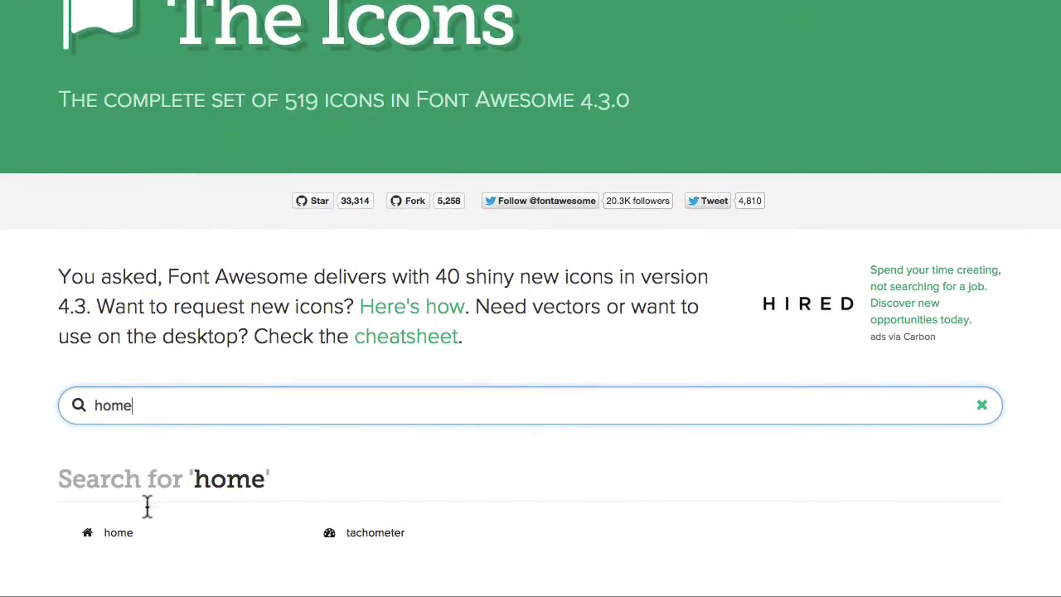
{"action": "scroll", "coordinate": [11, 464], "scroll_direction": "down", "scroll_amount": 3}
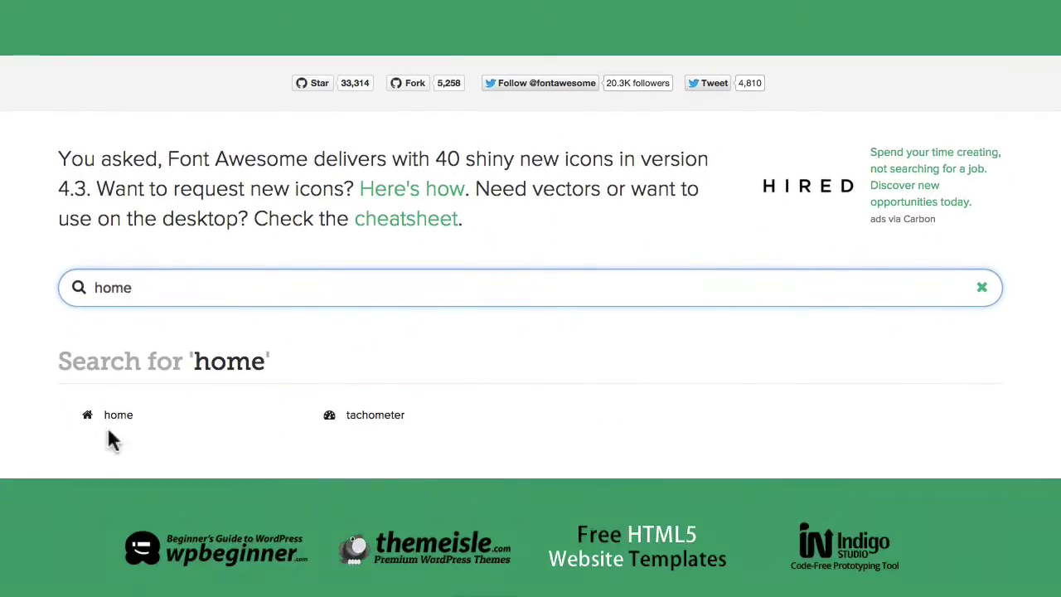
{"action": "left_click", "coordinate": [120, 423]}
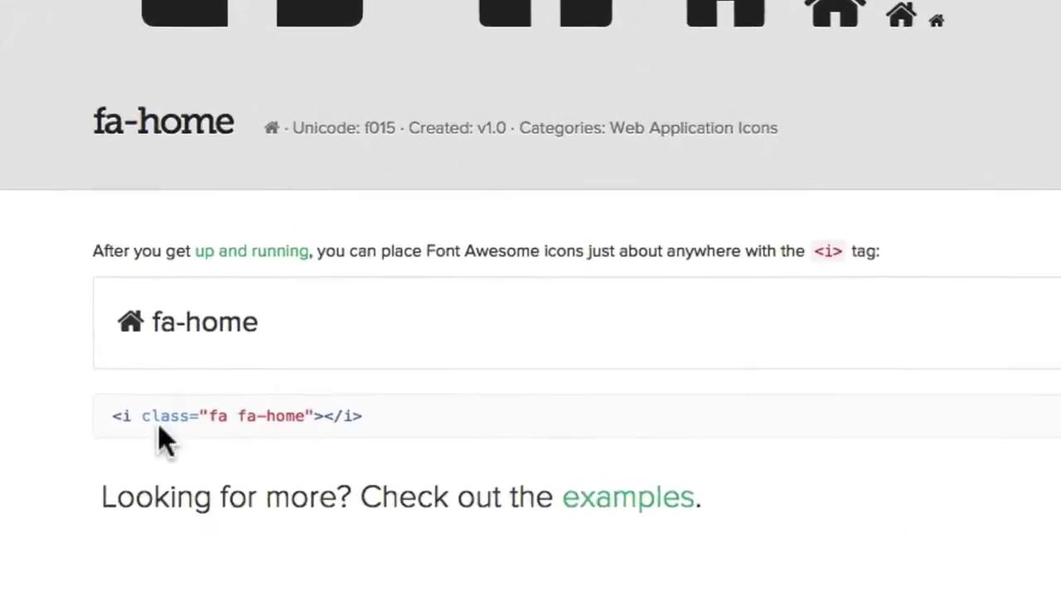
{"action": "left_click_drag", "start_coordinate": [111, 416], "coordinate": [353, 406]}
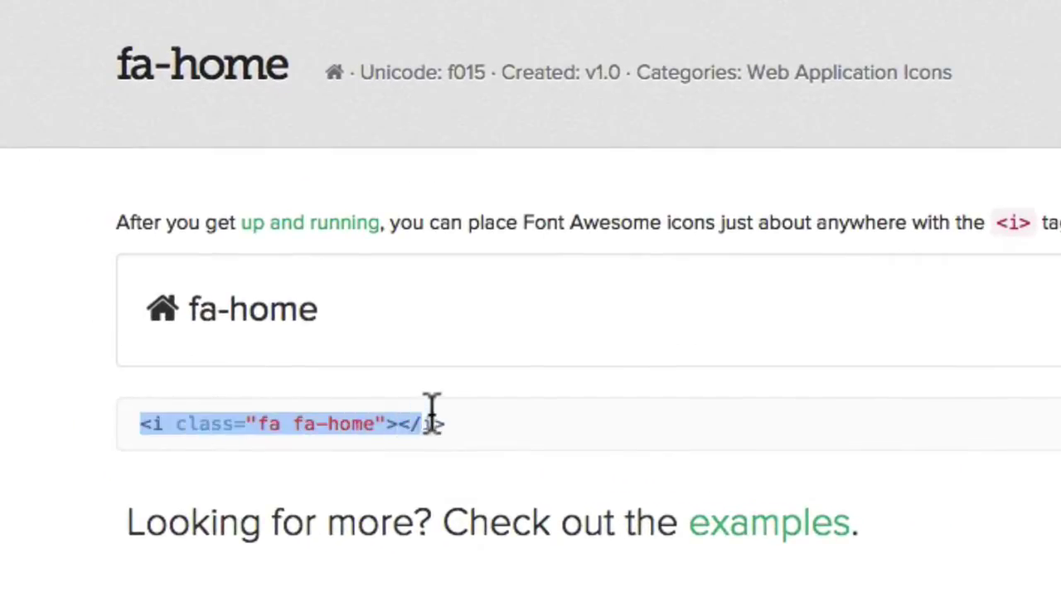
{"action": "left_click_drag", "start_coordinate": [432, 411], "coordinate": [452, 427]}
{"action": "key", "text": "ctrl+c"}
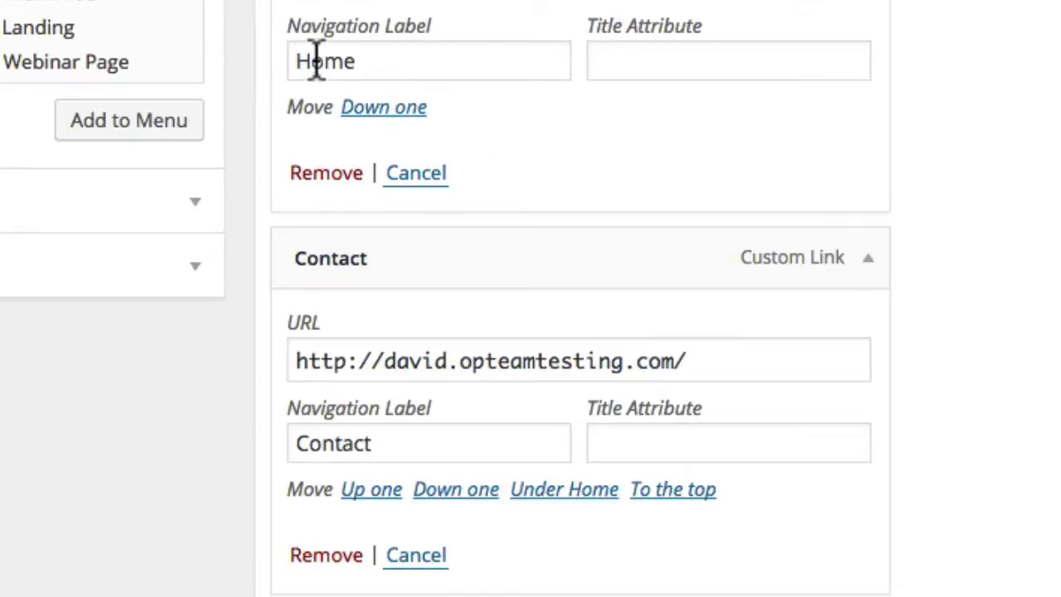
Step: Paste the fa-home tag before the Home label, then search 'phone' and select the fa-phone snippet
{"action": "left_click", "coordinate": [298, 61]}
{"action": "key", "text": "ctrl+v"}
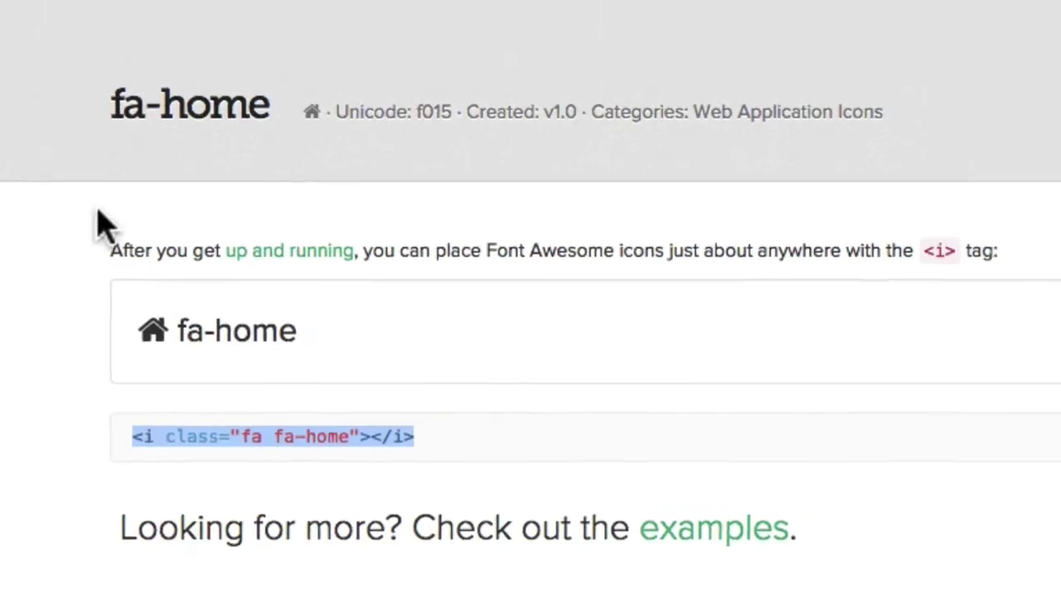
{"action": "left_click", "coordinate": [676, 528]}
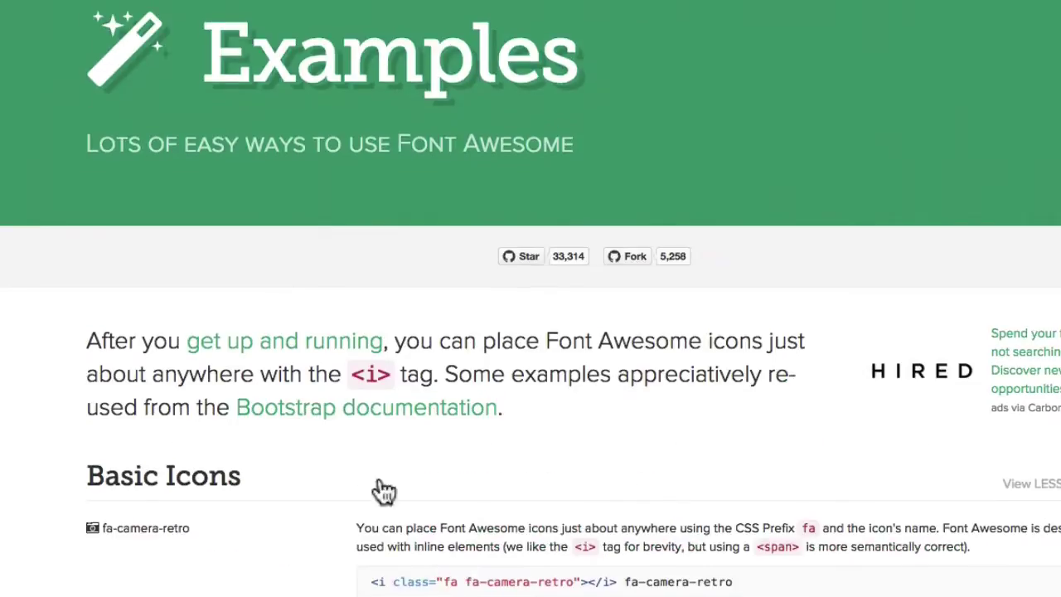
{"action": "left_click", "coordinate": [468, 6]}
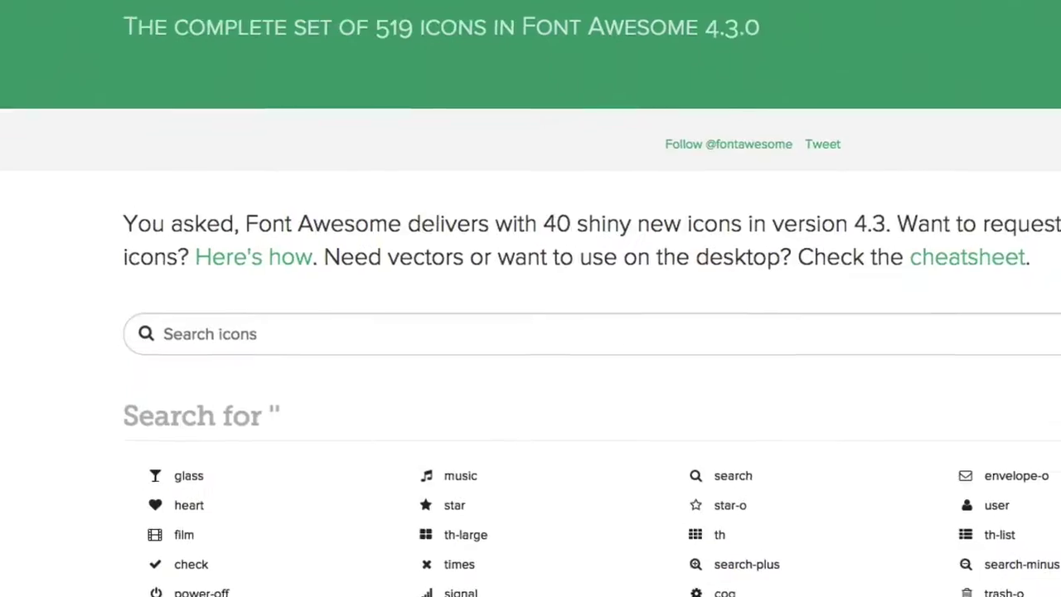
{"action": "left_click", "coordinate": [209, 332]}
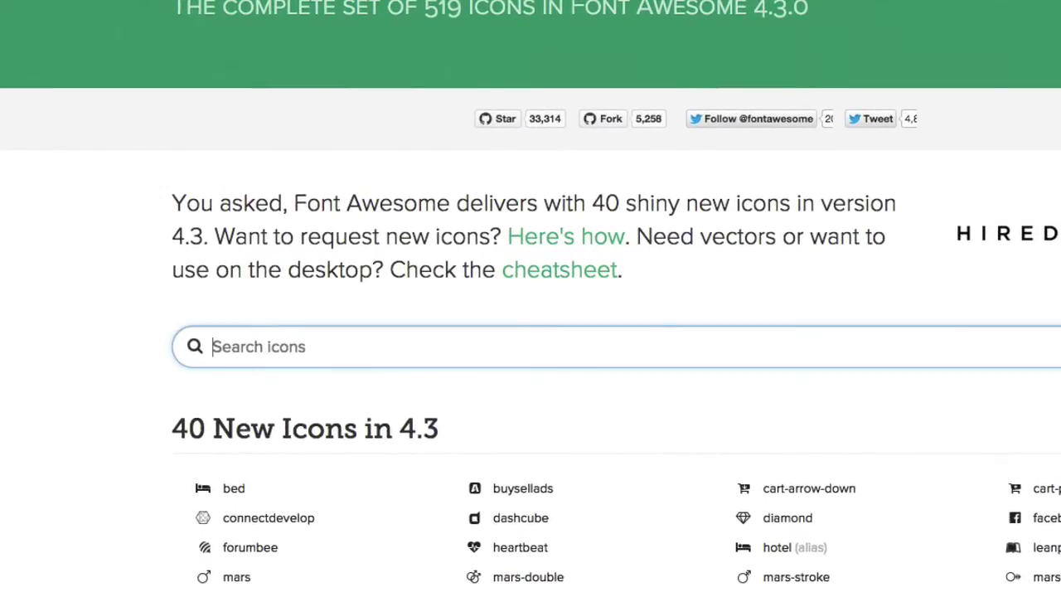
{"action": "type", "text": "phone"}
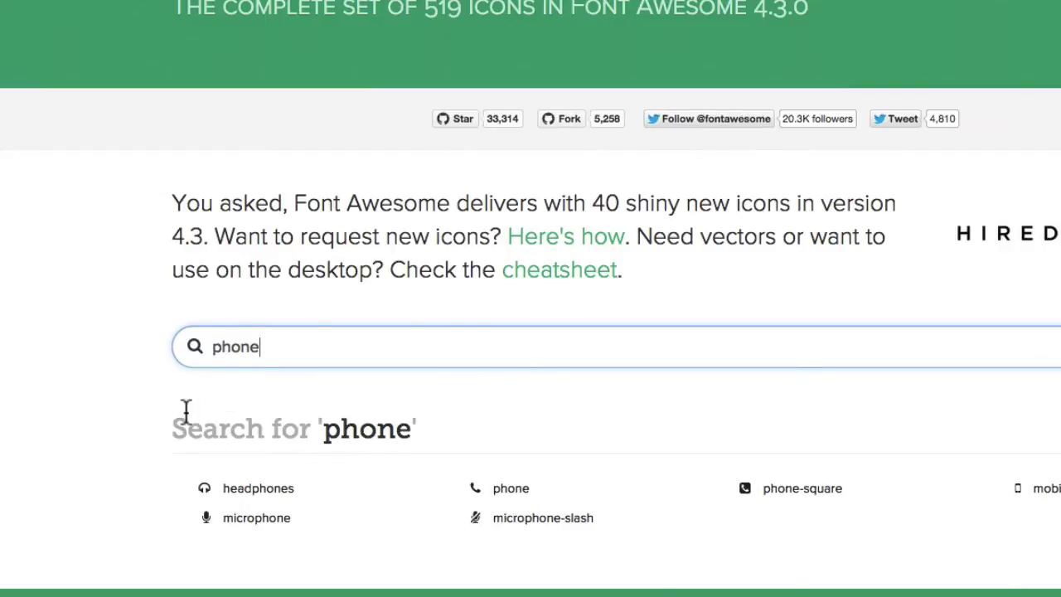
{"action": "left_click", "coordinate": [503, 500]}
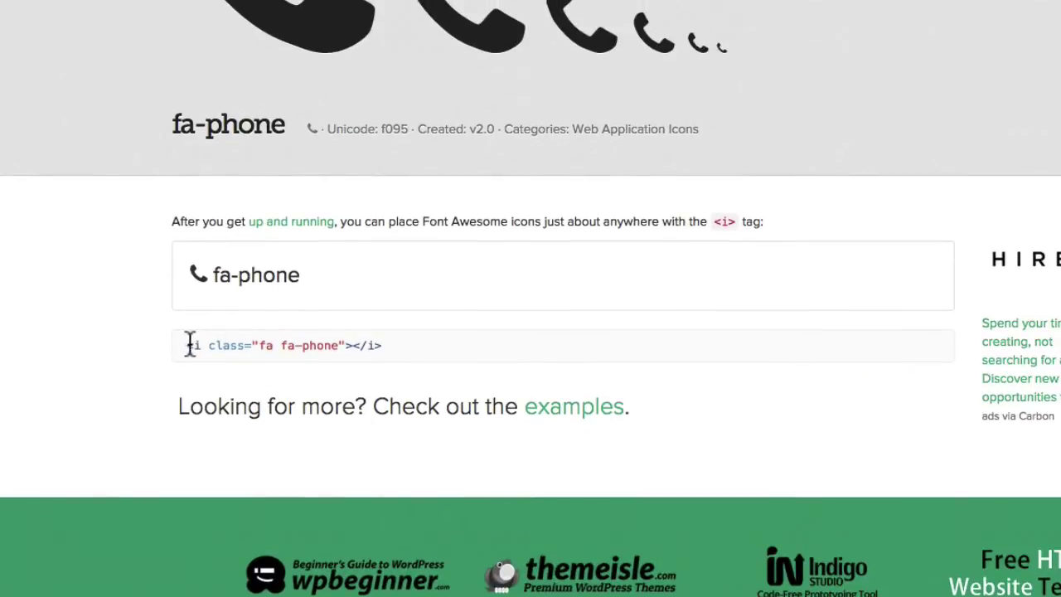
{"action": "left_click_drag", "start_coordinate": [189, 343], "coordinate": [392, 339]}
{"action": "key", "text": "super+c"}
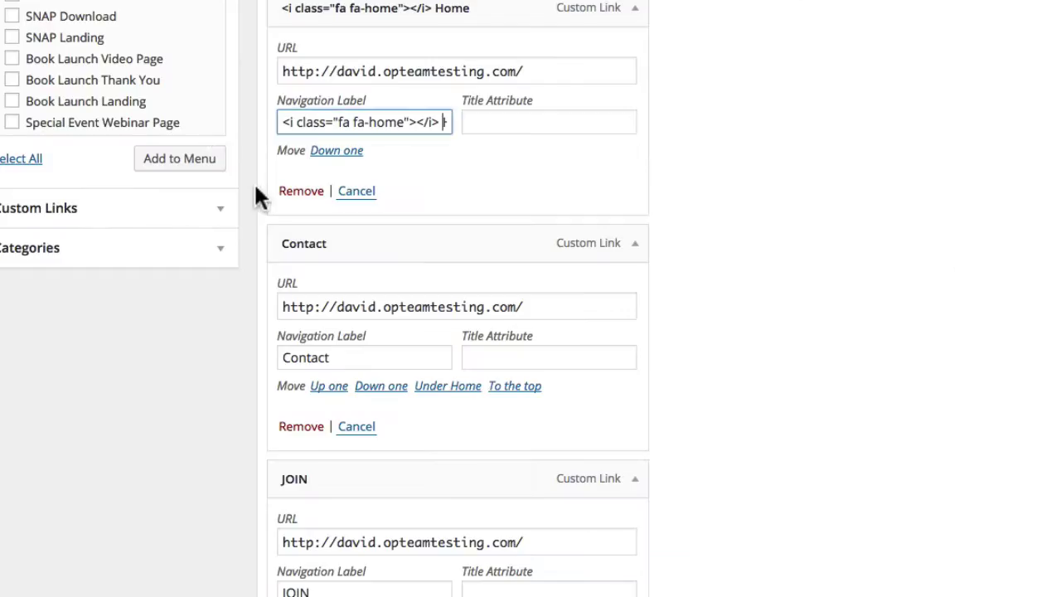
Step: Paste the fa-phone tag at the start of the Contact item's navigation label
{"action": "left_click", "coordinate": [280, 358]}
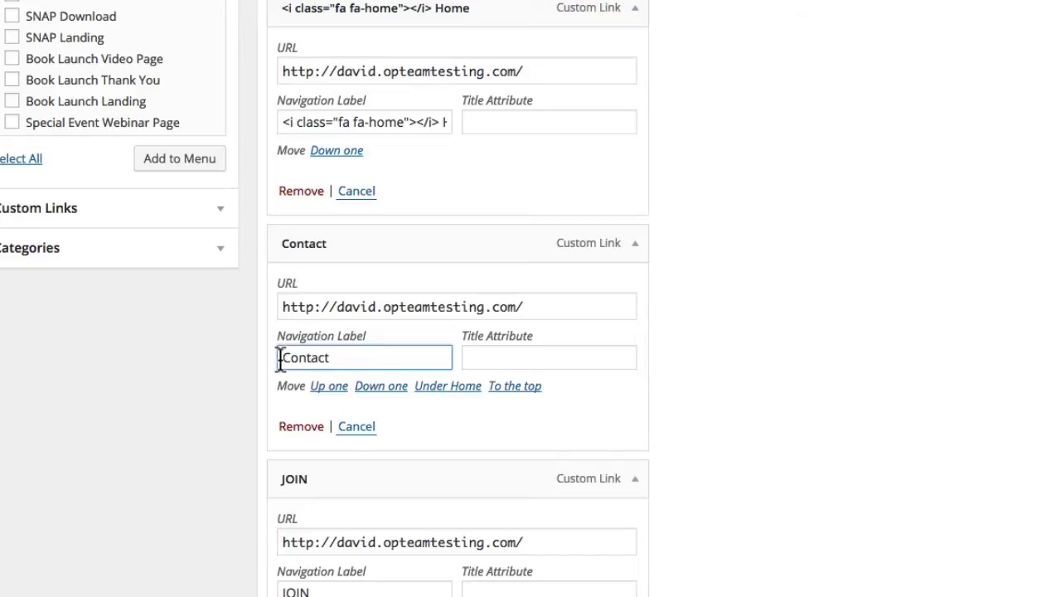
{"action": "key", "text": "super+v"}
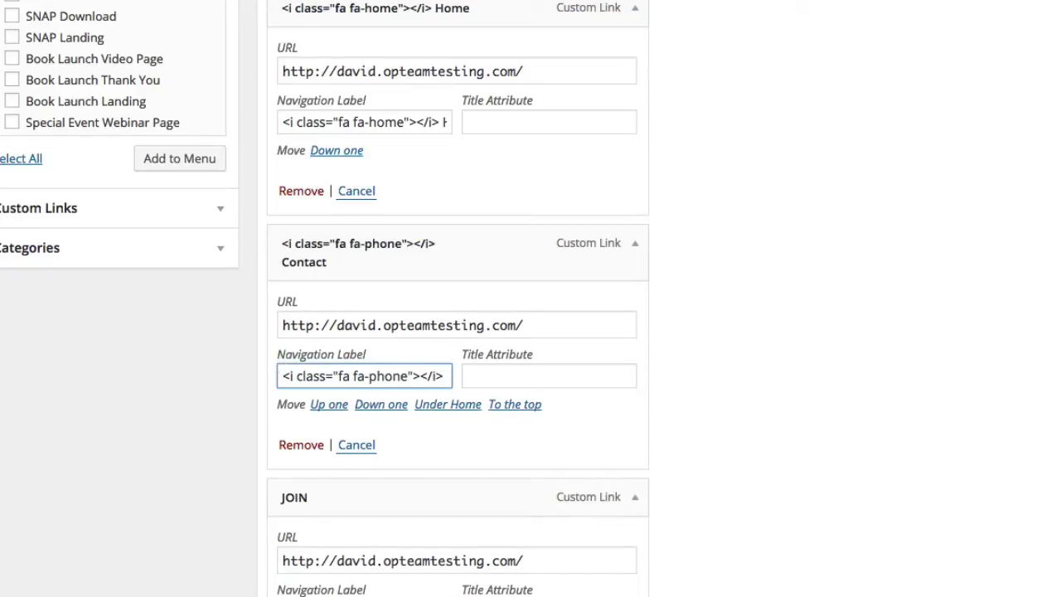
{"action": "scroll", "coordinate": [407, 317], "scroll_direction": "down", "scroll_amount": 5}
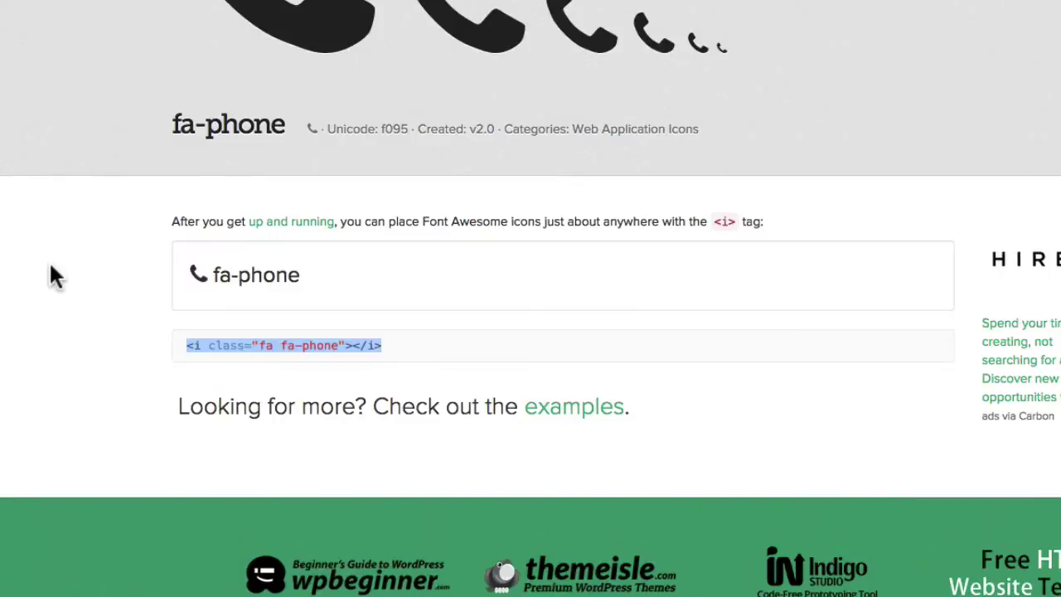
{"action": "key", "text": "super+Left"}
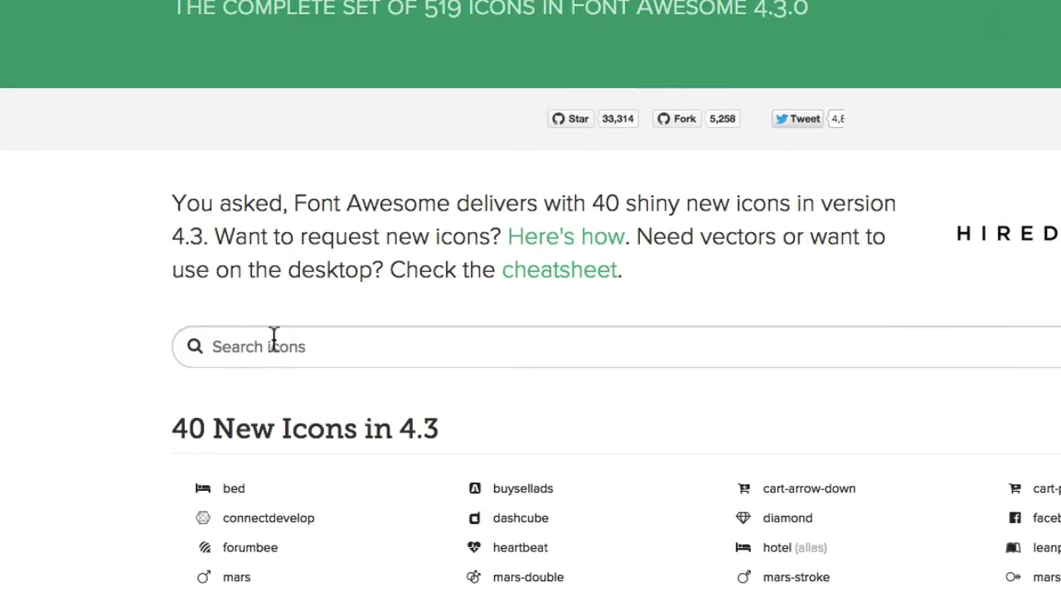
Step: Search icons for 'je' and select the <i class="fa fa-fighter-jet"></i> snippet
{"action": "type", "text": "je"}
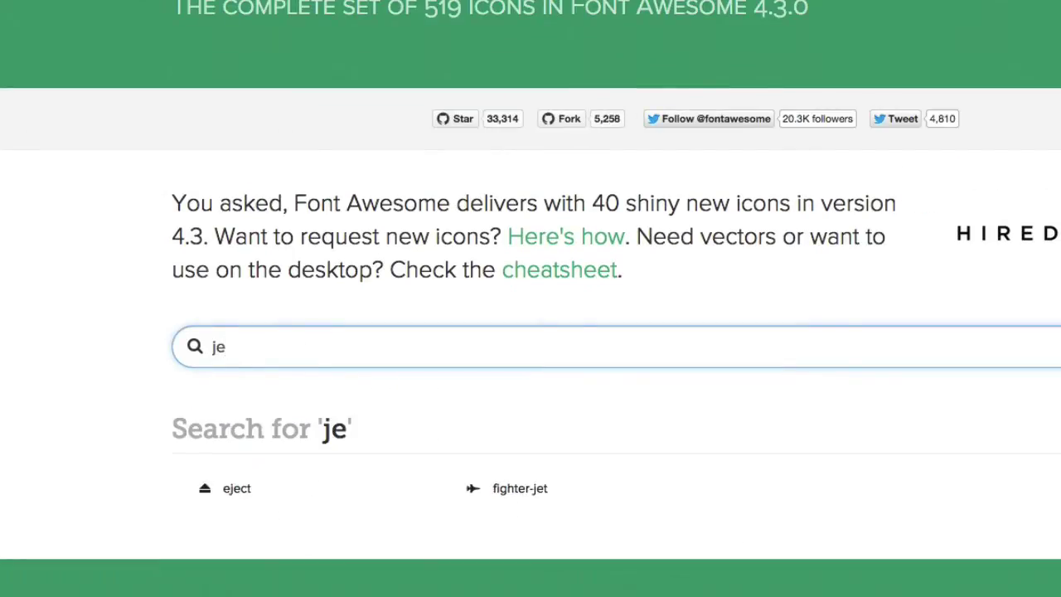
{"action": "left_click", "coordinate": [514, 493]}
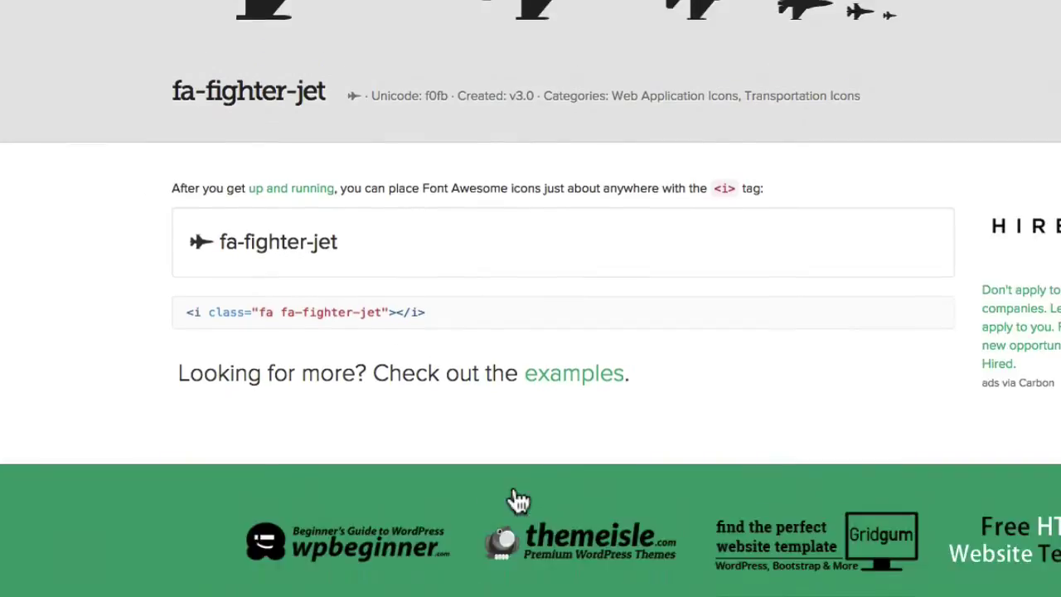
{"action": "left_click_drag", "start_coordinate": [185, 346], "coordinate": [426, 345]}
{"action": "key", "text": "ctrl+c"}
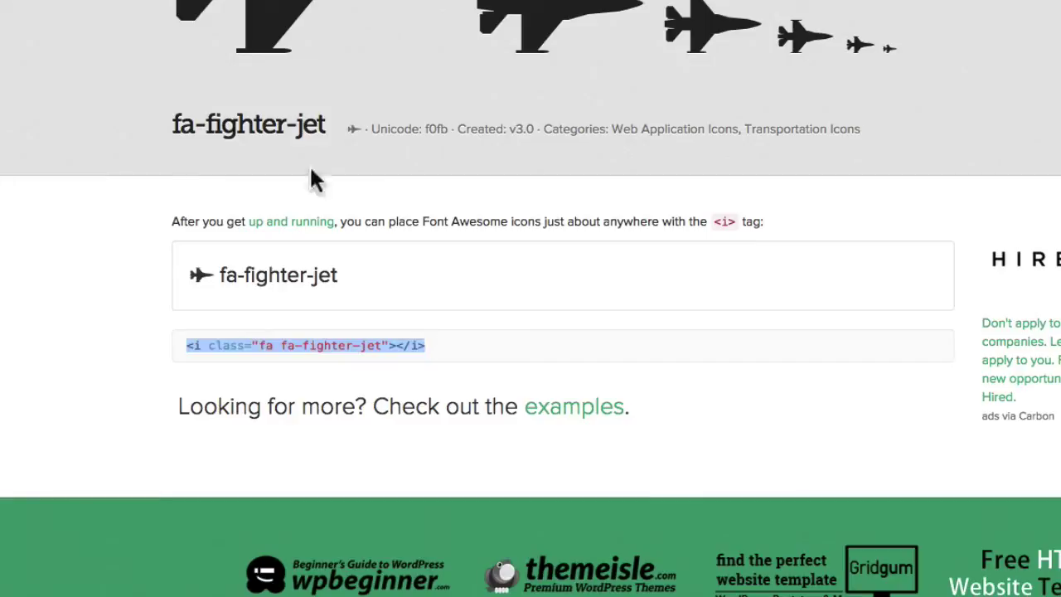
{"action": "key", "text": "alt+Tab"}
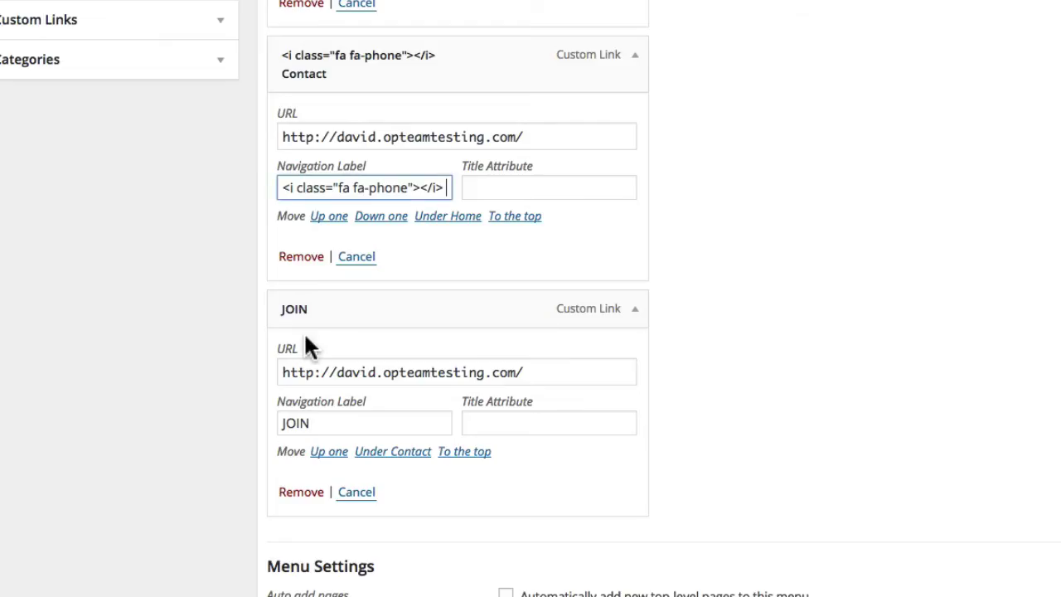
Step: Paste the fa-fighter-jet tag before JOIN in its navigation label and save the menu
{"action": "left_click", "coordinate": [283, 423]}
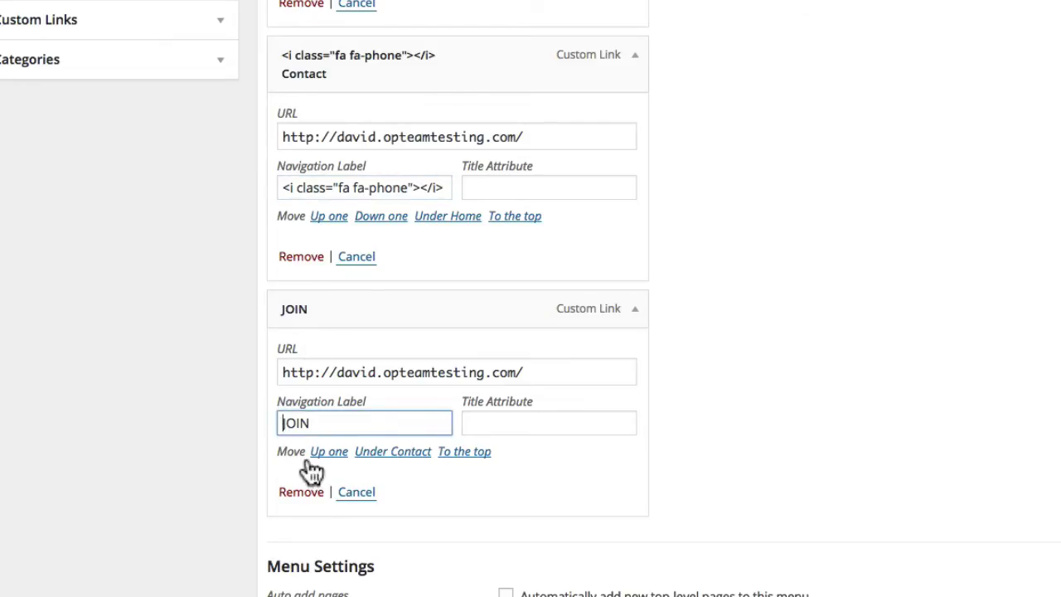
{"action": "key", "text": "ctrl+v"}
{"action": "scroll", "coordinate": [808, 406], "scroll_direction": "down", "scroll_amount": 5}
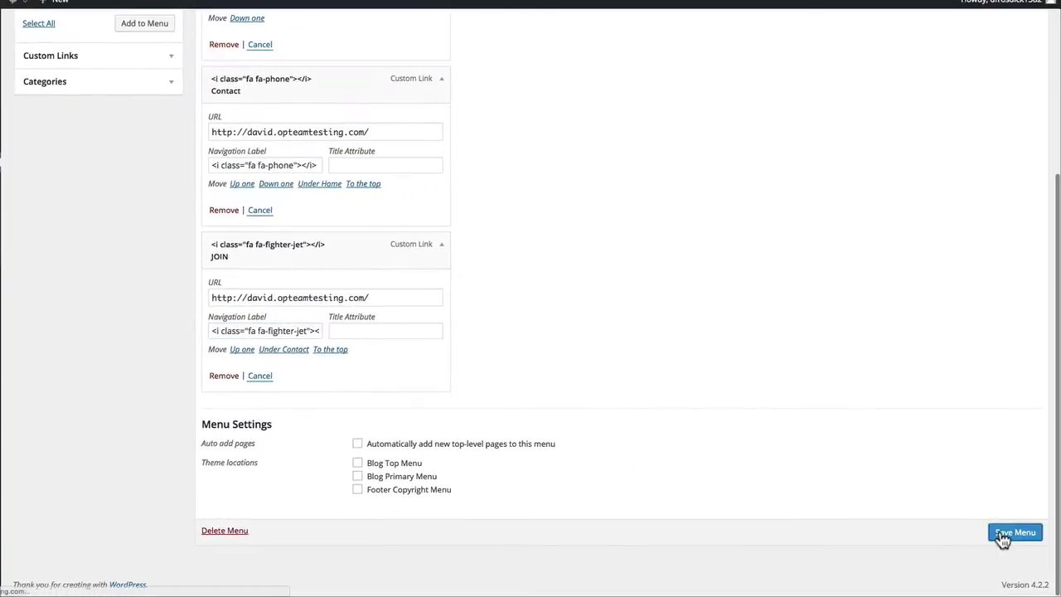
{"action": "left_click", "coordinate": [1047, 534]}
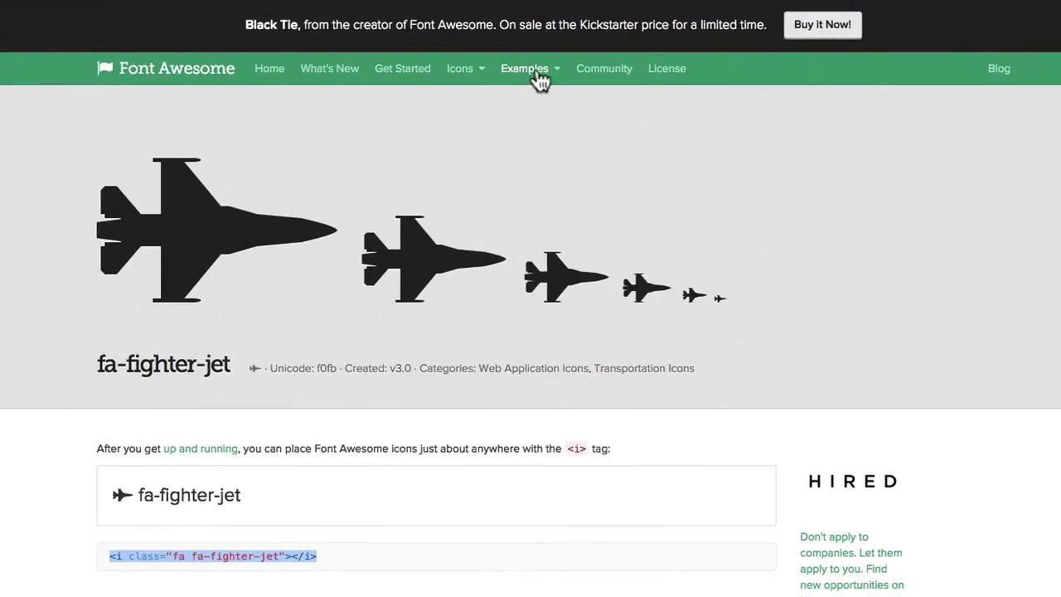
Step: Scroll through the Examples page's larger (fa-lg to fa-5x), fixed-width fa-fw and list icon sections
{"action": "left_click", "coordinate": [537, 73]}
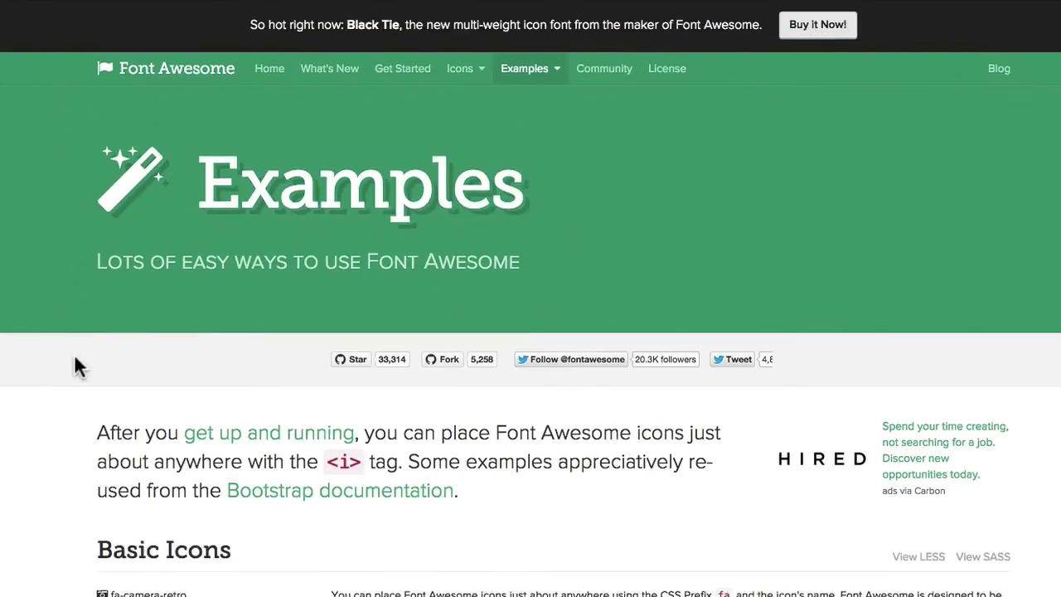
{"action": "scroll", "coordinate": [74, 359], "scroll_direction": "down", "scroll_amount": 5}
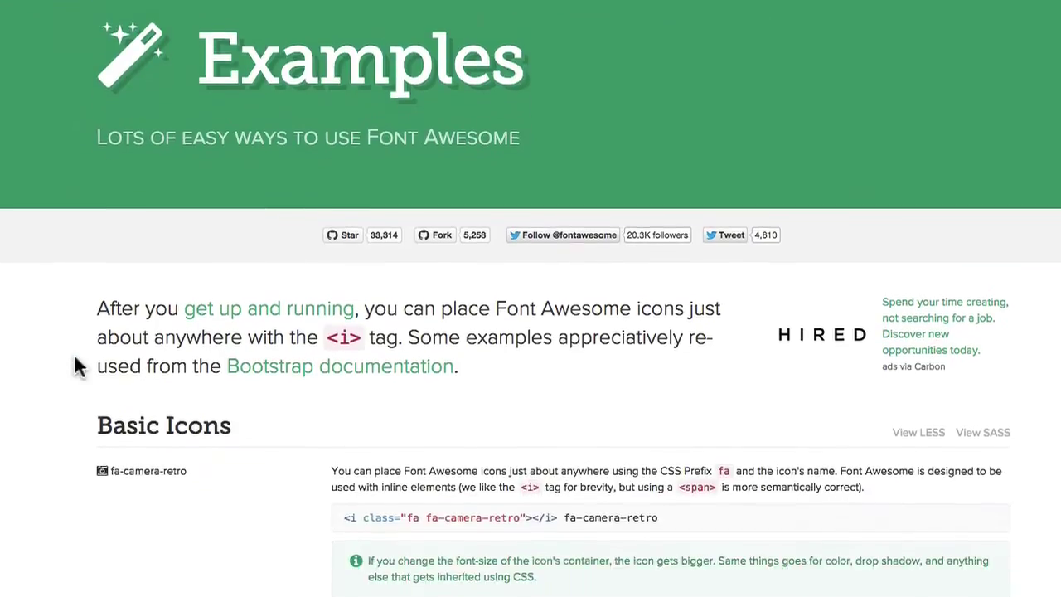
{"action": "scroll", "coordinate": [73, 353], "scroll_direction": "down", "scroll_amount": 2}
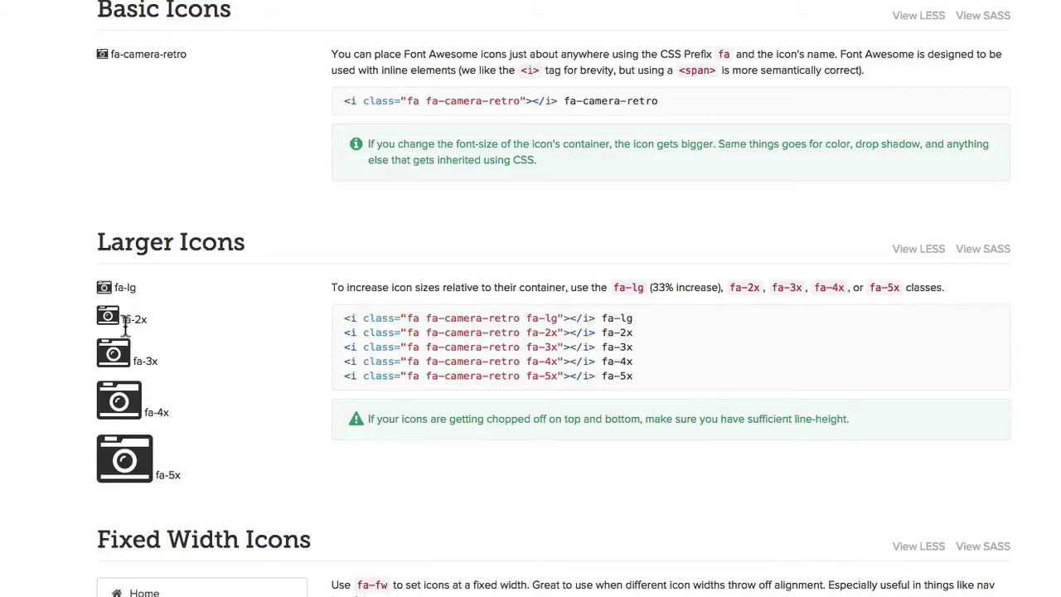
{"action": "scroll", "coordinate": [131, 469], "scroll_direction": "down", "scroll_amount": 5}
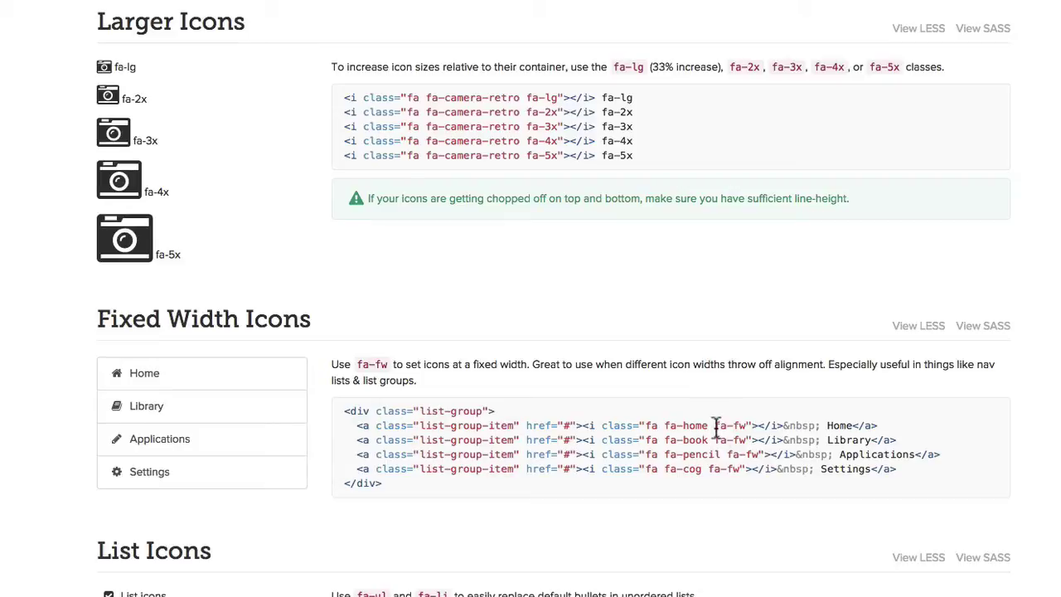
{"action": "left_click_drag", "start_coordinate": [746, 424], "coordinate": [721, 425]}
{"action": "left_click", "coordinate": [684, 380]}
{"action": "scroll", "coordinate": [17, 381], "scroll_direction": "down", "scroll_amount": 3}
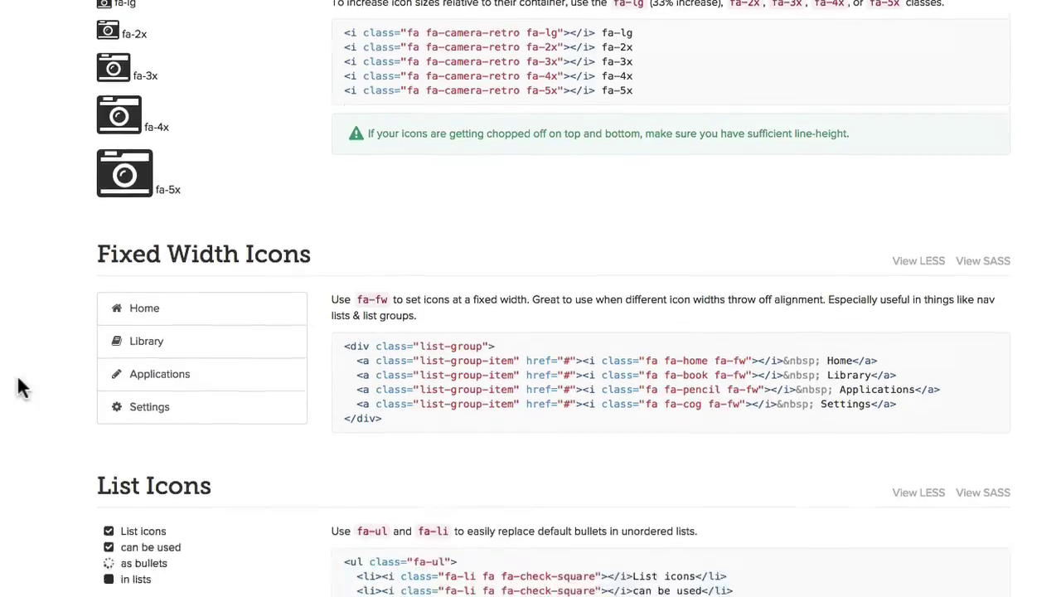
{"action": "scroll", "coordinate": [21, 387], "scroll_direction": "down", "scroll_amount": 6}
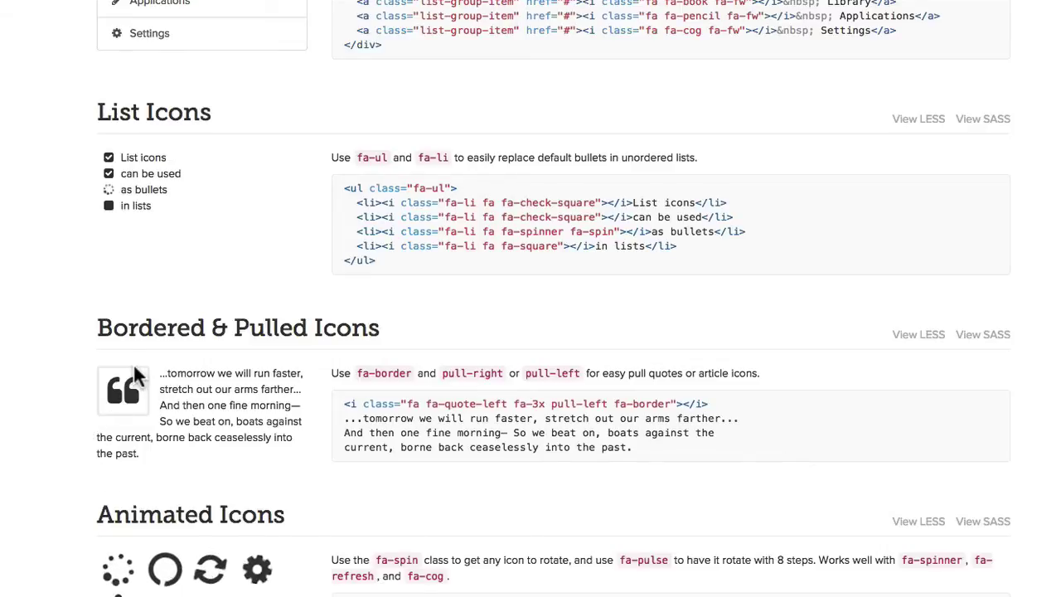
{"action": "scroll", "coordinate": [134, 363], "scroll_direction": "down", "scroll_amount": 1}
{"action": "scroll", "coordinate": [363, 299], "scroll_direction": "down", "scroll_amount": 2}
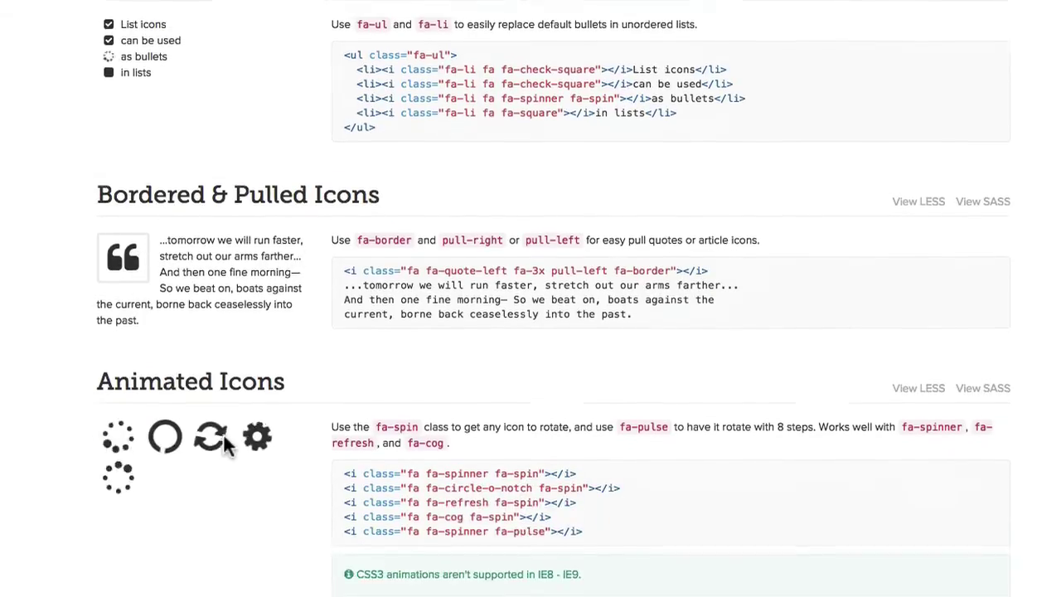
{"action": "scroll", "coordinate": [224, 443], "scroll_direction": "down", "scroll_amount": 10}
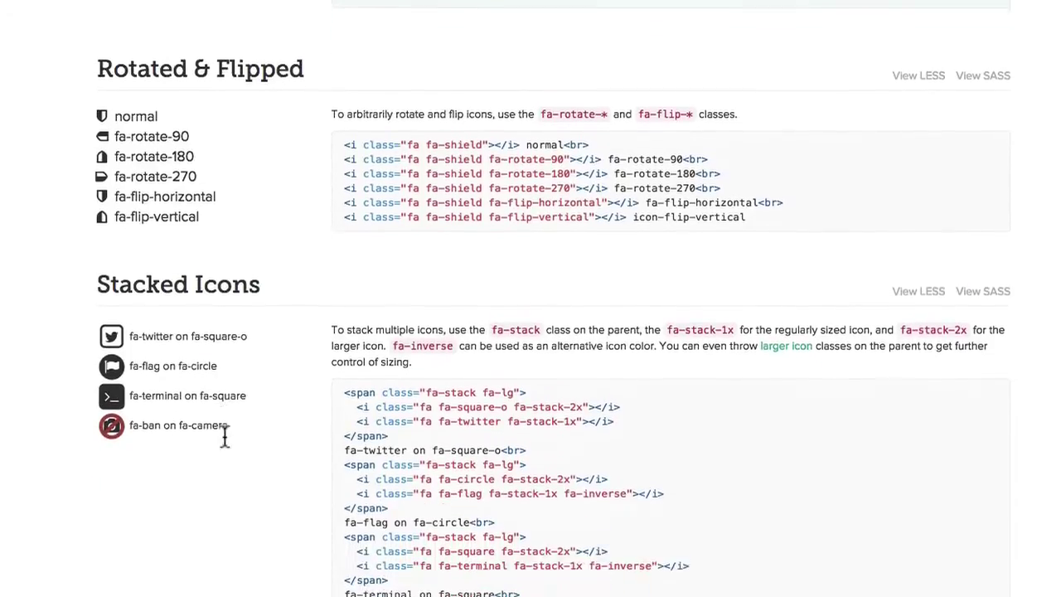
{"action": "scroll", "coordinate": [224, 437], "scroll_direction": "up", "scroll_amount": 8}
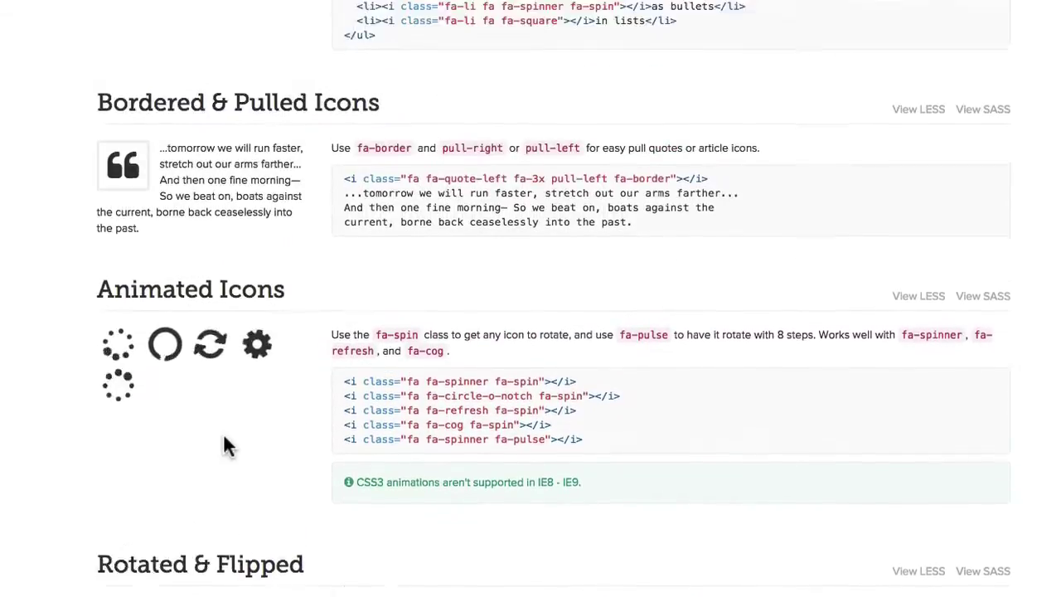
{"action": "scroll", "coordinate": [224, 440], "scroll_direction": "up", "scroll_amount": 5}
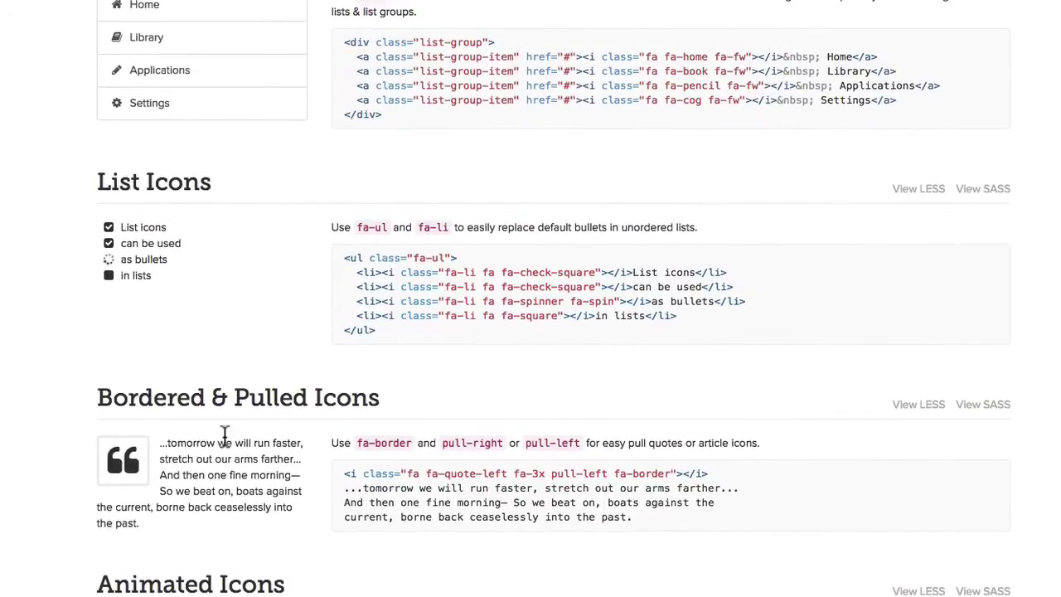
{"action": "scroll", "coordinate": [224, 433], "scroll_direction": "up", "scroll_amount": 10}
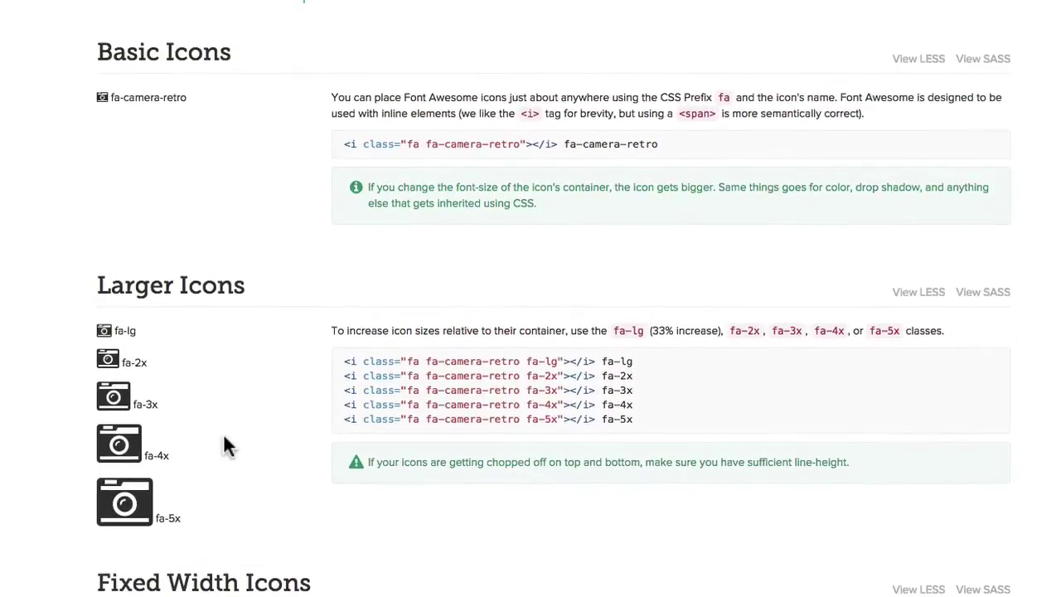
{"action": "scroll", "coordinate": [224, 437], "scroll_direction": "down", "scroll_amount": 14}
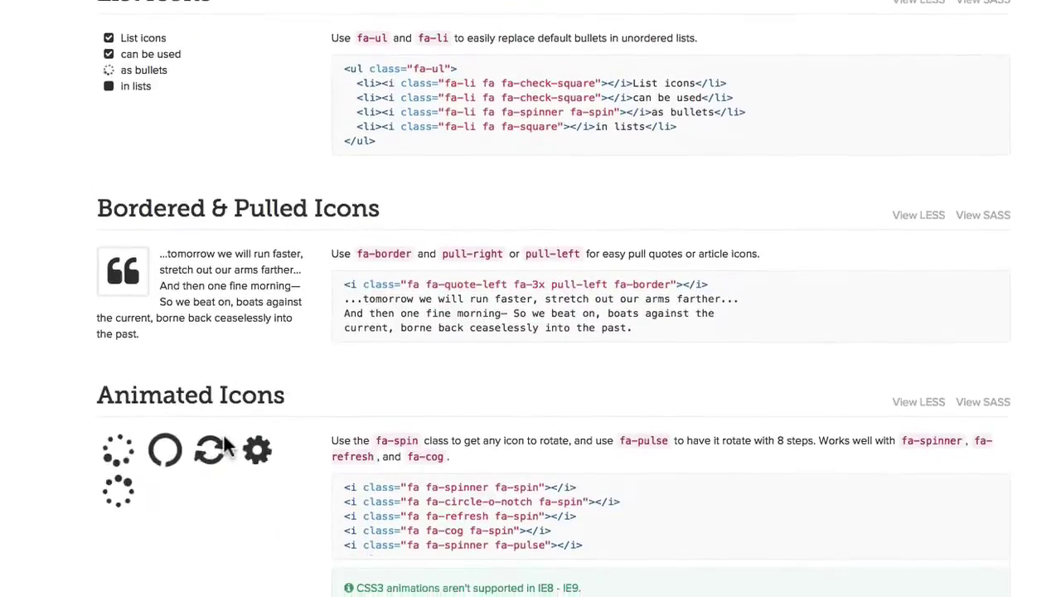
{"action": "scroll", "coordinate": [223, 438], "scroll_direction": "down", "scroll_amount": 2}
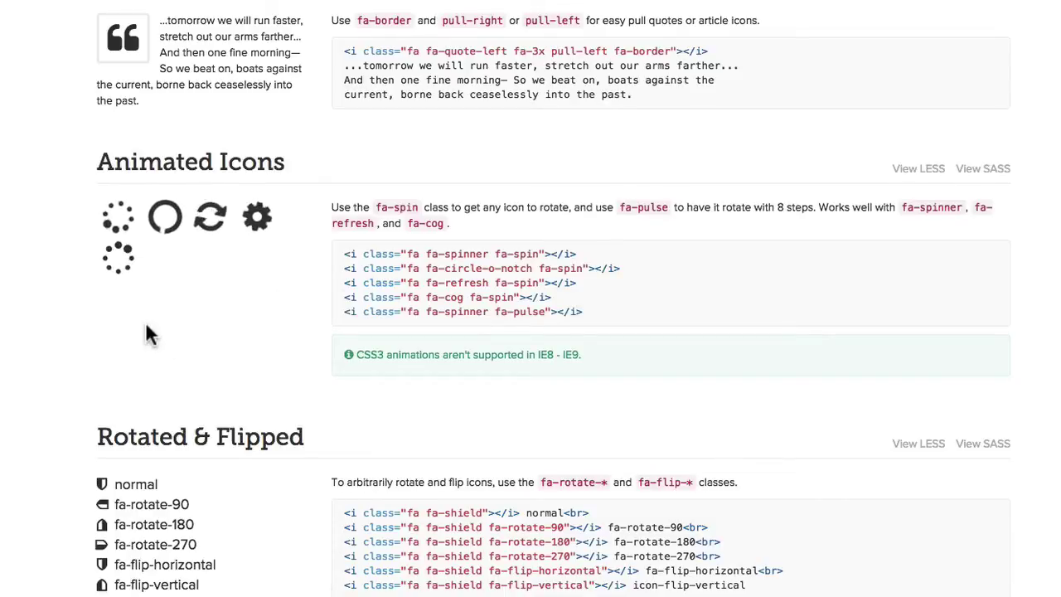
{"action": "scroll", "coordinate": [145, 323], "scroll_direction": "down", "scroll_amount": 3}
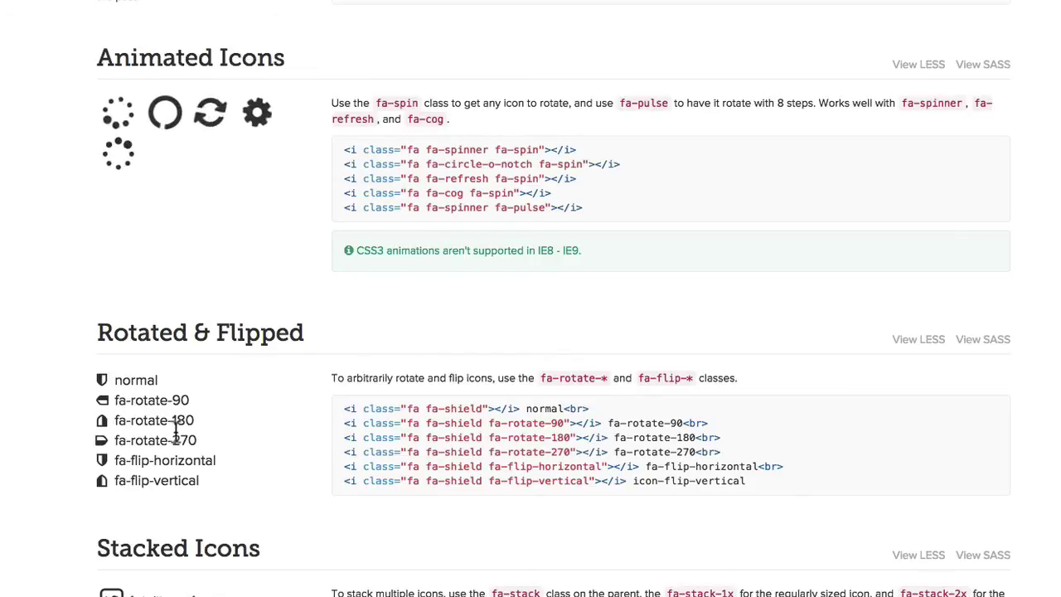
{"action": "scroll", "coordinate": [176, 429], "scroll_direction": "down", "scroll_amount": 3}
{"action": "scroll", "coordinate": [175, 431], "scroll_direction": "down", "scroll_amount": 3}
{"action": "scroll", "coordinate": [175, 431], "scroll_direction": "up", "scroll_amount": 12}
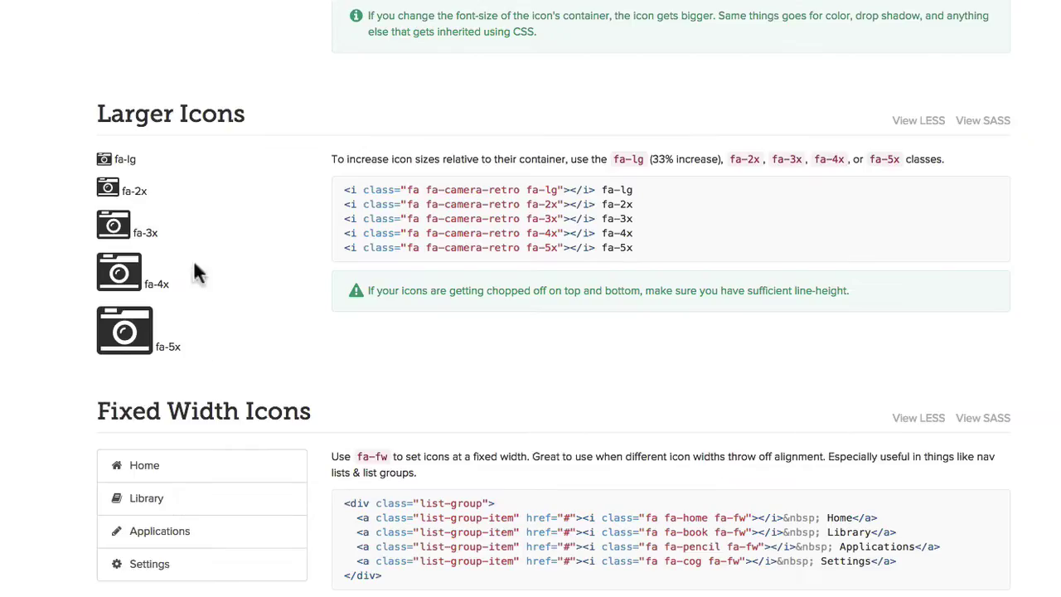
Step: Scroll to the Fixed Width Icons example and select its fa-fw class
{"action": "scroll", "coordinate": [194, 273], "scroll_direction": "down", "scroll_amount": 2}
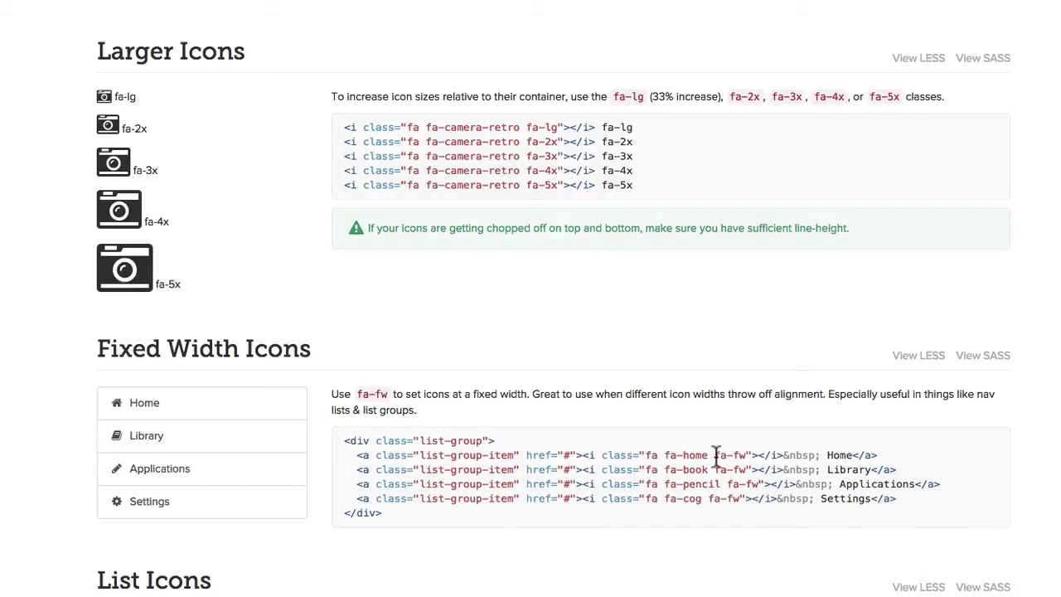
{"action": "left_click_drag", "start_coordinate": [716, 455], "coordinate": [740, 455]}
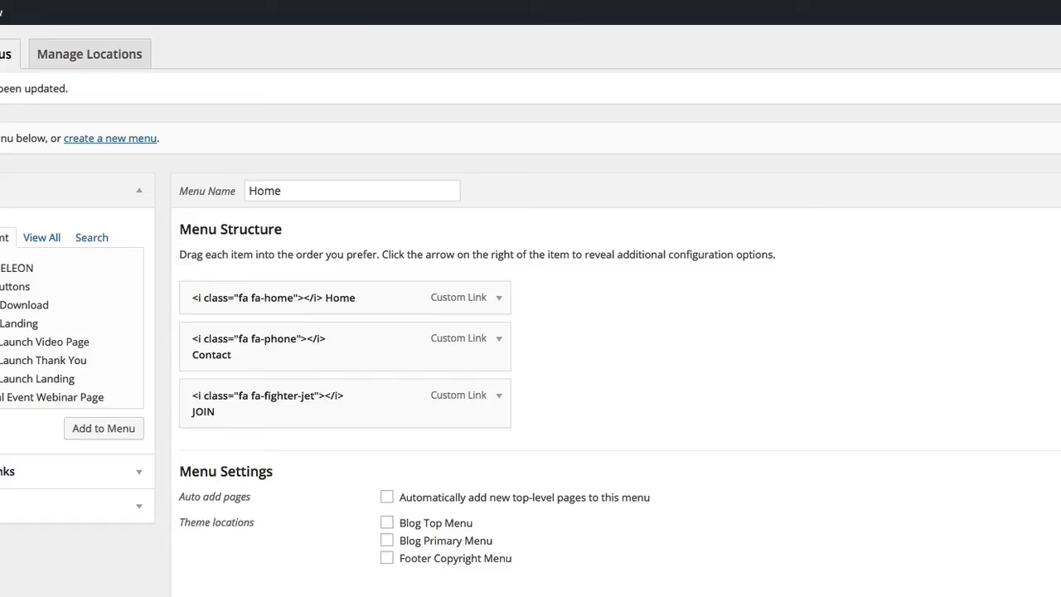
Step: Try adding the fa-fw class after fa-home in the Home item's Navigation Label
{"action": "left_click", "coordinate": [498, 300]}
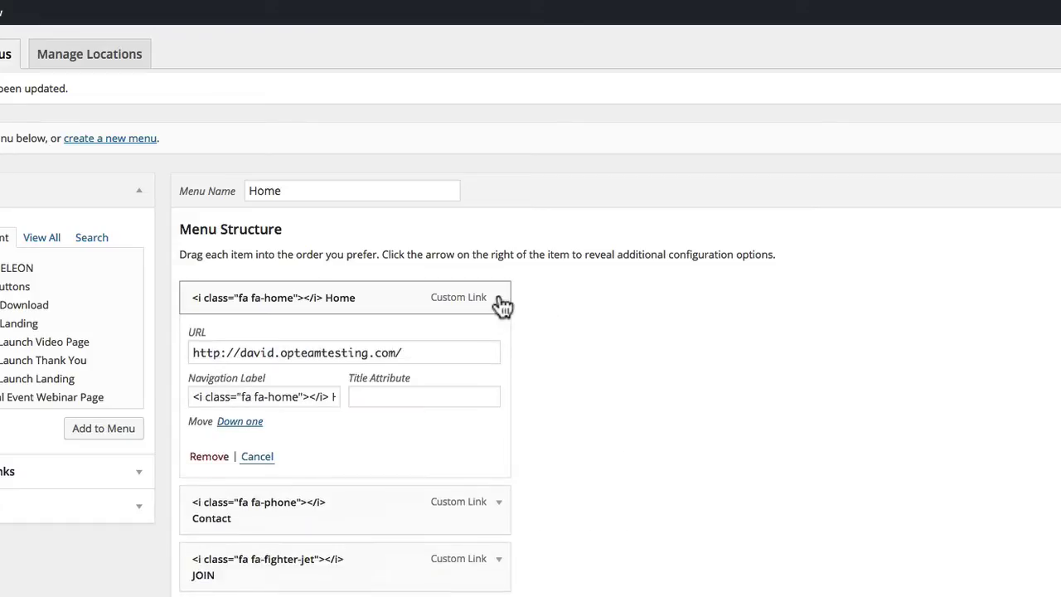
{"action": "left_click", "coordinate": [298, 397]}
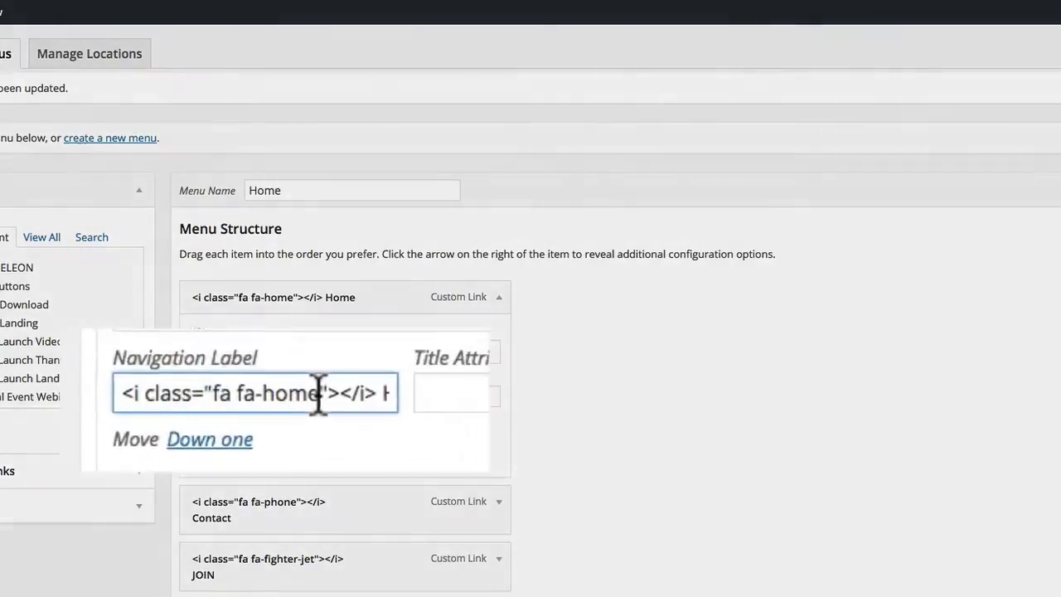
{"action": "type", "text": "fa-fw"}
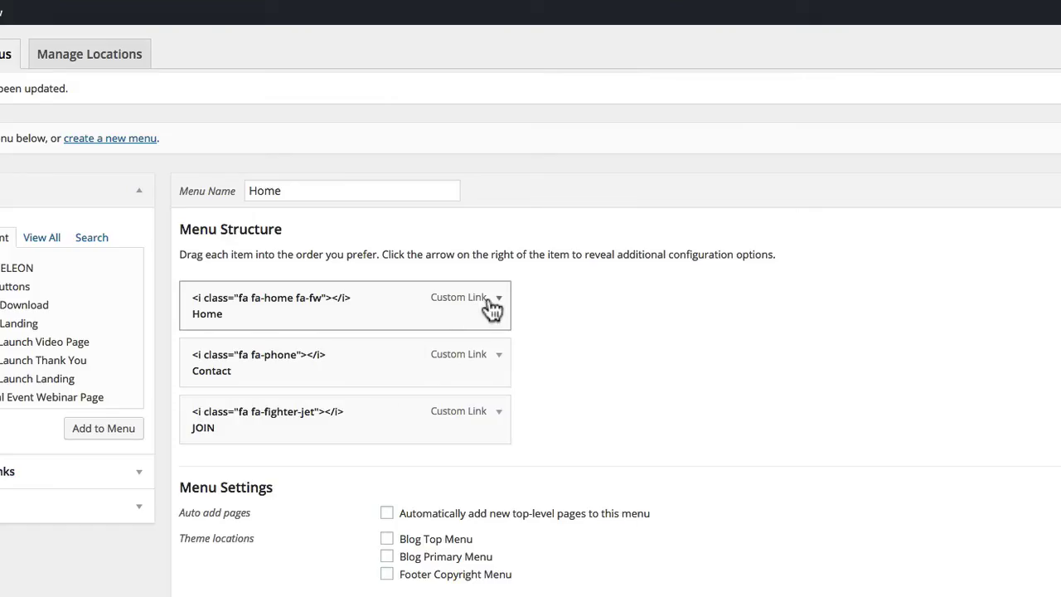
Step: Remove fa-fw from the Home label again and save the menu
{"action": "left_click", "coordinate": [498, 297]}
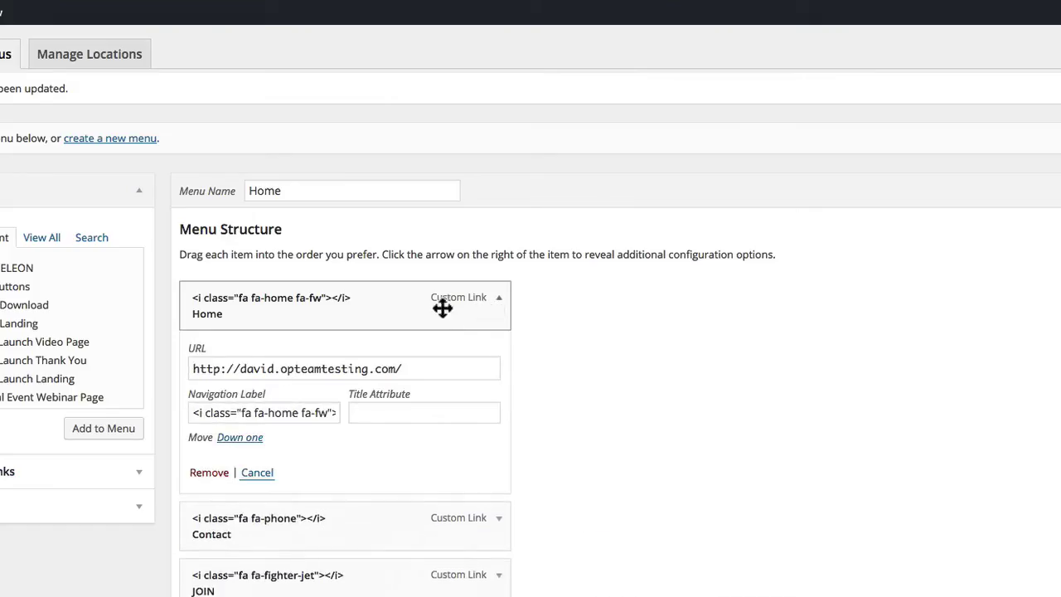
{"action": "left_click", "coordinate": [328, 412]}
{"action": "key", "text": "BackSpace"}
{"action": "key", "text": "BackSpace"}
{"action": "key", "text": "BackSpace"}
{"action": "key", "text": "BackSpace"}
{"action": "key", "text": "BackSpace"}
{"action": "key", "text": "BackSpace"}
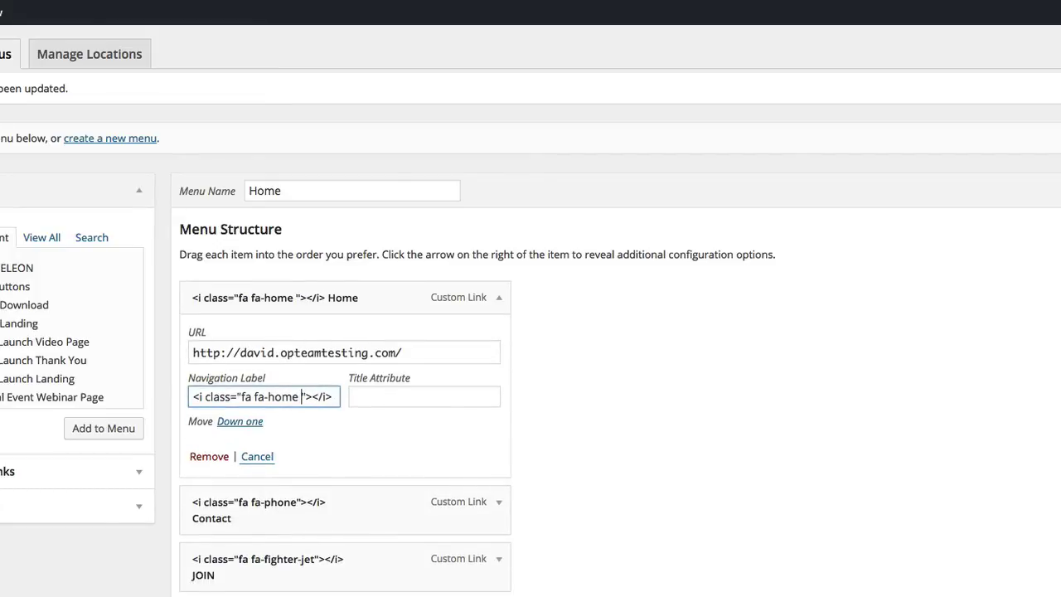
{"action": "left_click", "coordinate": [1011, 197]}
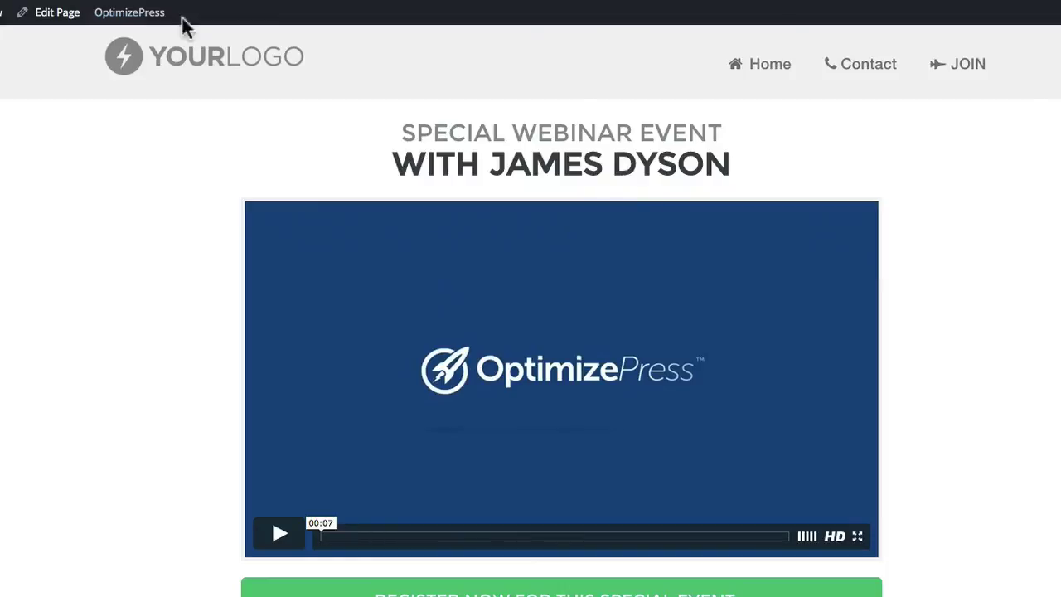
Step: In the Live Editor, insert a new two-column row at the top of the page
{"action": "mouse_move", "coordinate": [132, 12]}
{"action": "left_click", "coordinate": [124, 42]}
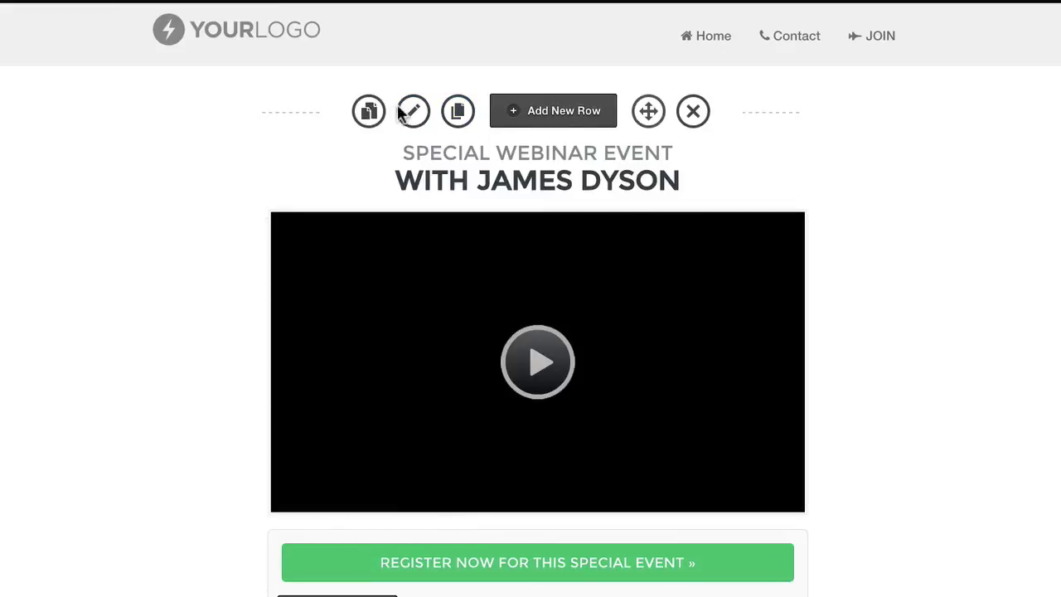
{"action": "left_click", "coordinate": [561, 123]}
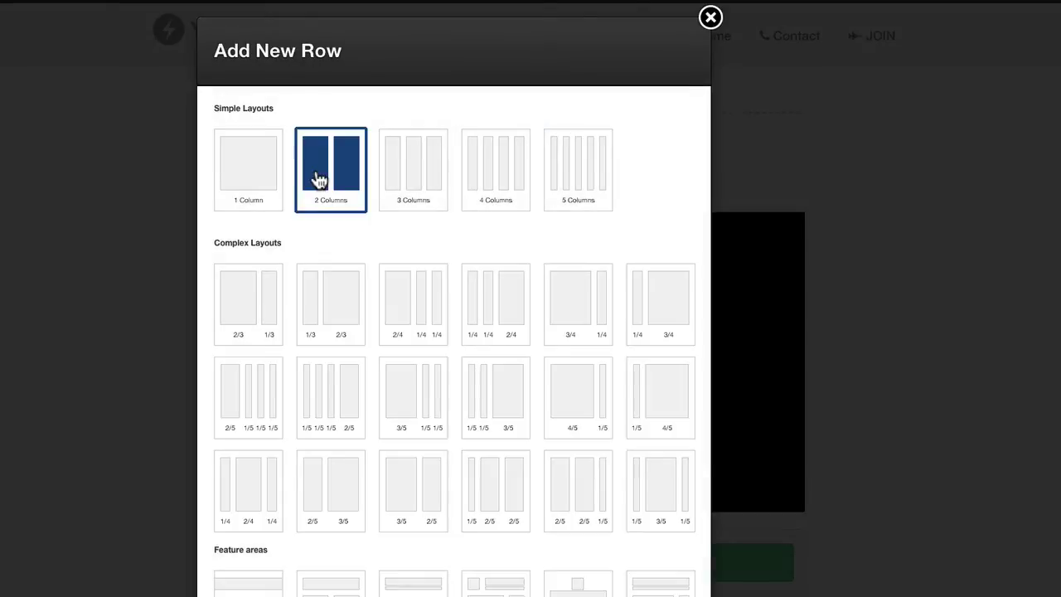
{"action": "scroll", "coordinate": [319, 180], "scroll_direction": "down", "scroll_amount": 5}
{"action": "left_click", "coordinate": [634, 585]}
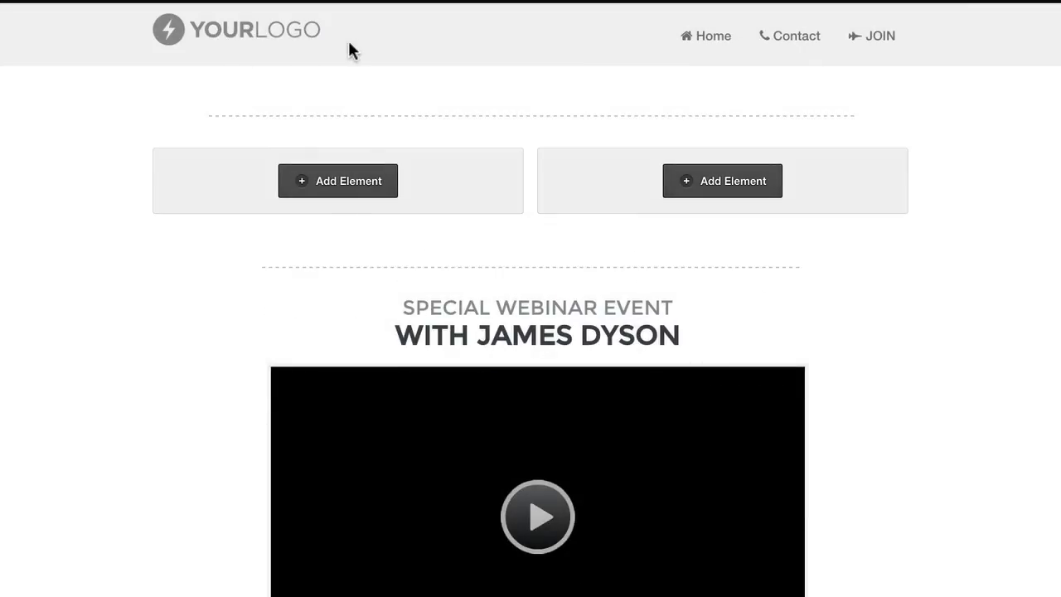
{"action": "scroll", "coordinate": [362, 47], "scroll_direction": "down", "scroll_amount": 1}
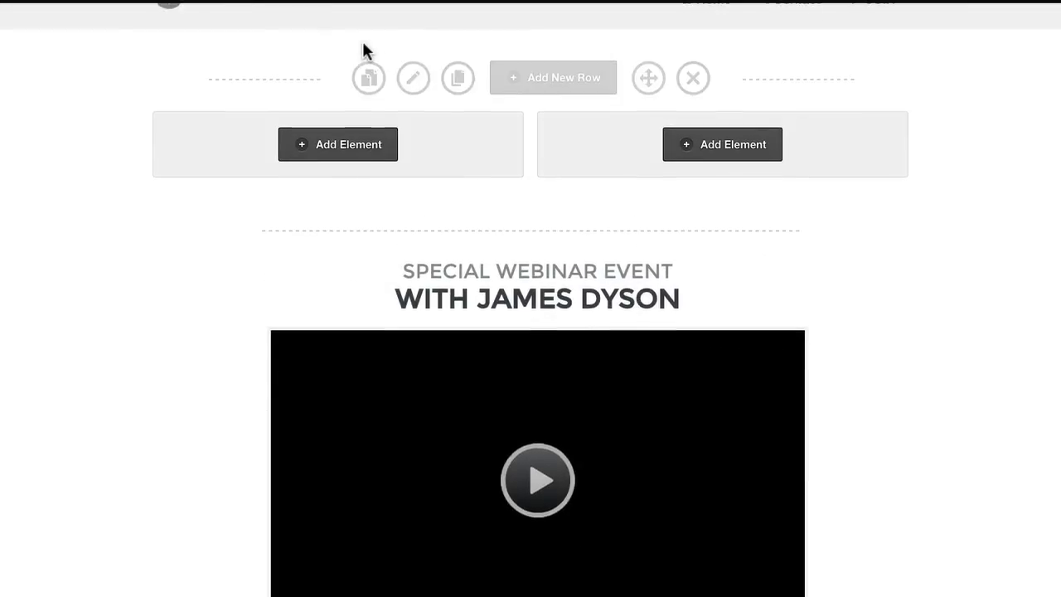
Step: Give the new row a #e0e0e0 grey background and update it
{"action": "left_click", "coordinate": [414, 74]}
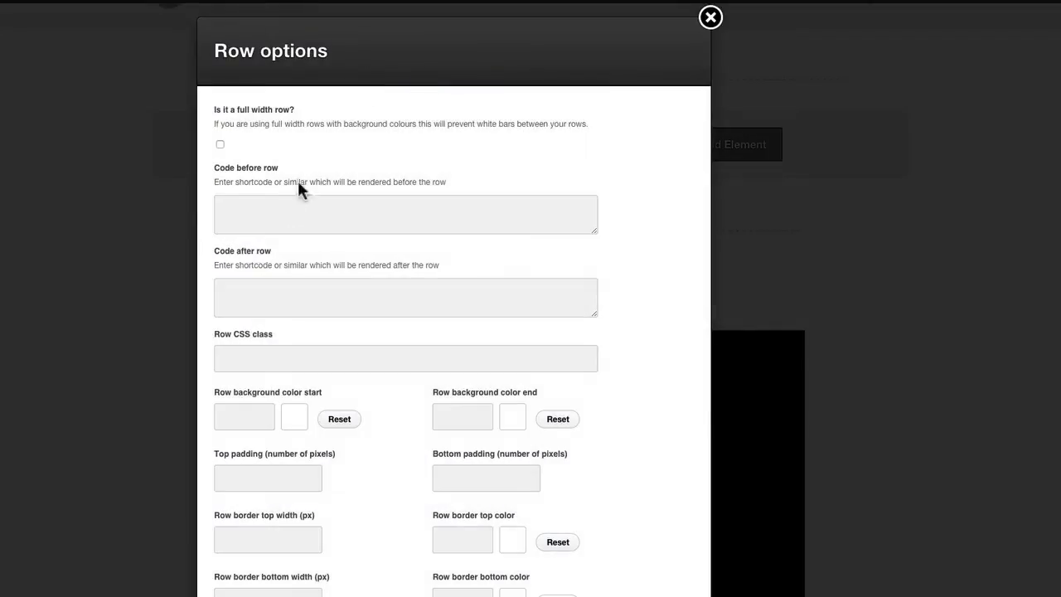
{"action": "left_click", "coordinate": [291, 427]}
{"action": "left_click_drag", "start_coordinate": [368, 476], "coordinate": [390, 471]}
{"action": "left_click", "coordinate": [413, 384]}
{"action": "scroll", "coordinate": [414, 390], "scroll_direction": "down", "scroll_amount": 5}
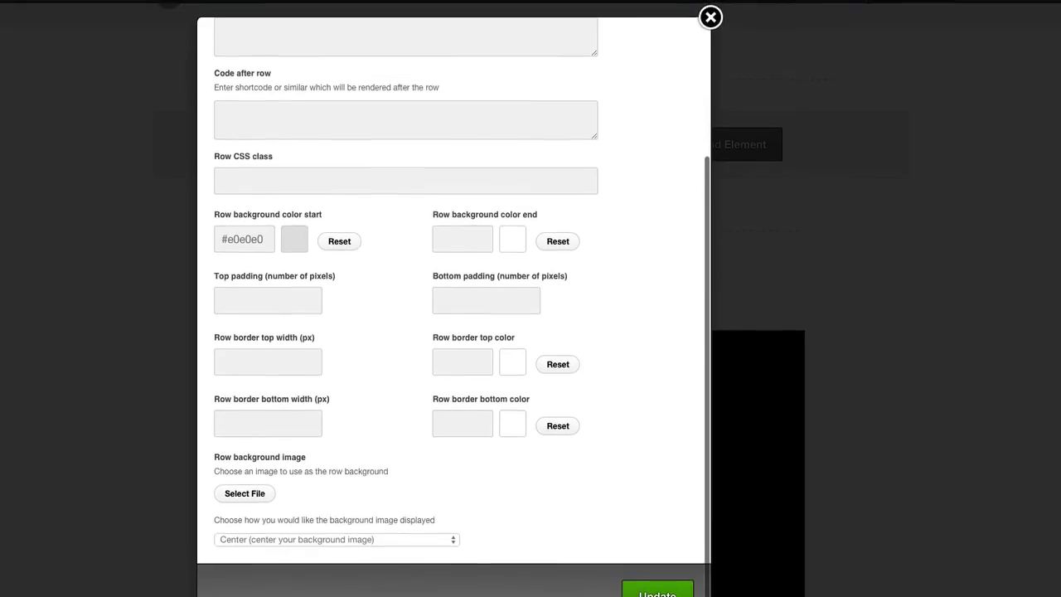
{"action": "left_click", "coordinate": [656, 579]}
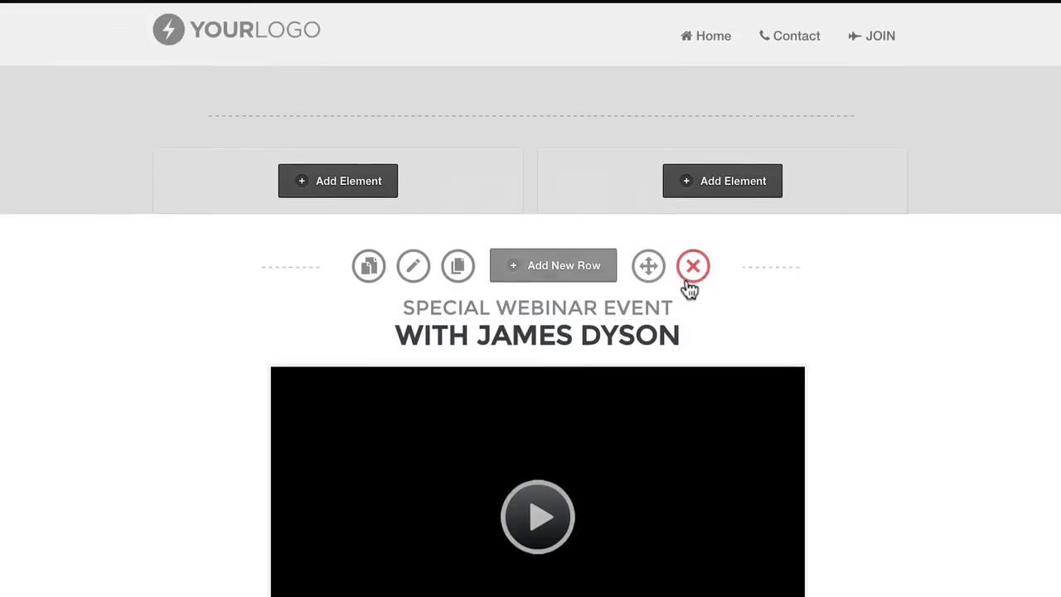
Step: Duplicate the Register button and drag the copy up toward the grey row
{"action": "scroll", "coordinate": [689, 294], "scroll_direction": "down", "scroll_amount": 4}
{"action": "mouse_move", "coordinate": [638, 414]}
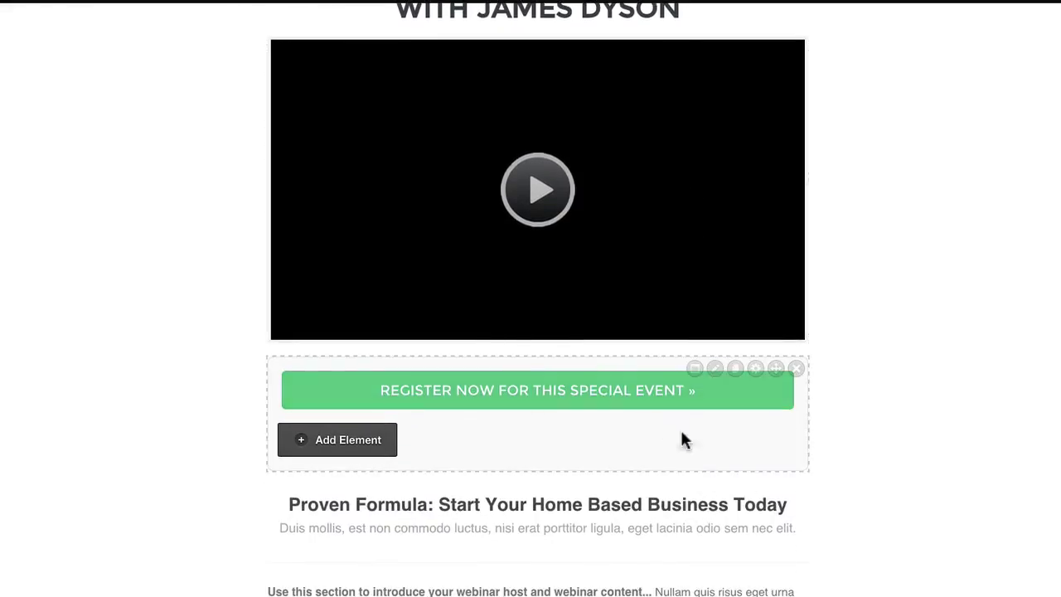
{"action": "left_click", "coordinate": [737, 372]}
{"action": "left_click_drag", "start_coordinate": [777, 372], "coordinate": [807, 157]}
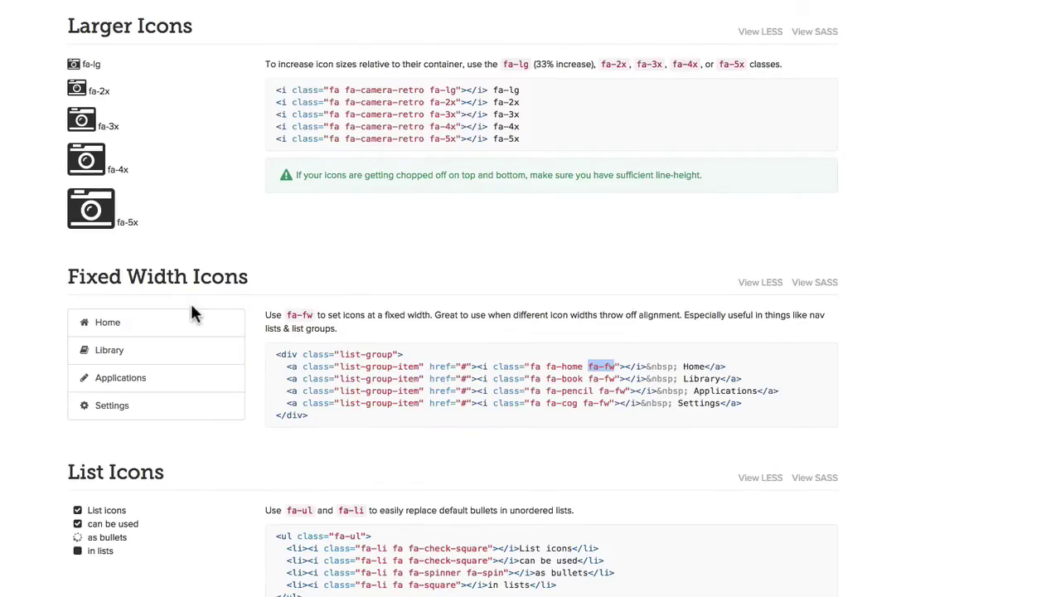
Step: Search the Font Awesome icons for 'key', open fa-key and select its <i class="fa fa-key"></i> code
{"action": "scroll", "coordinate": [191, 305], "scroll_direction": "up", "scroll_amount": 10}
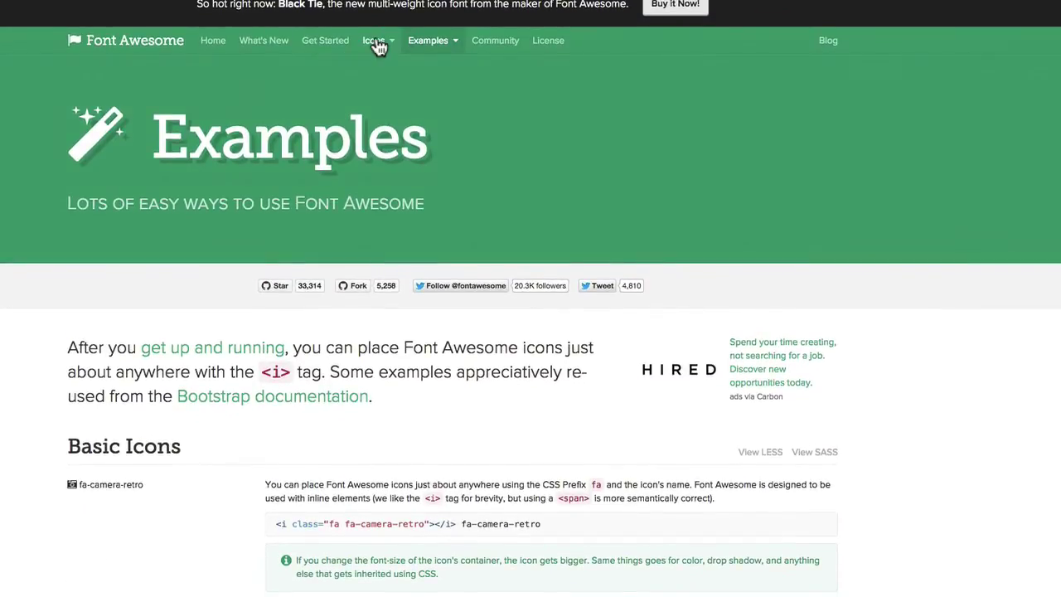
{"action": "left_click", "coordinate": [373, 41]}
{"action": "left_click", "coordinate": [157, 454]}
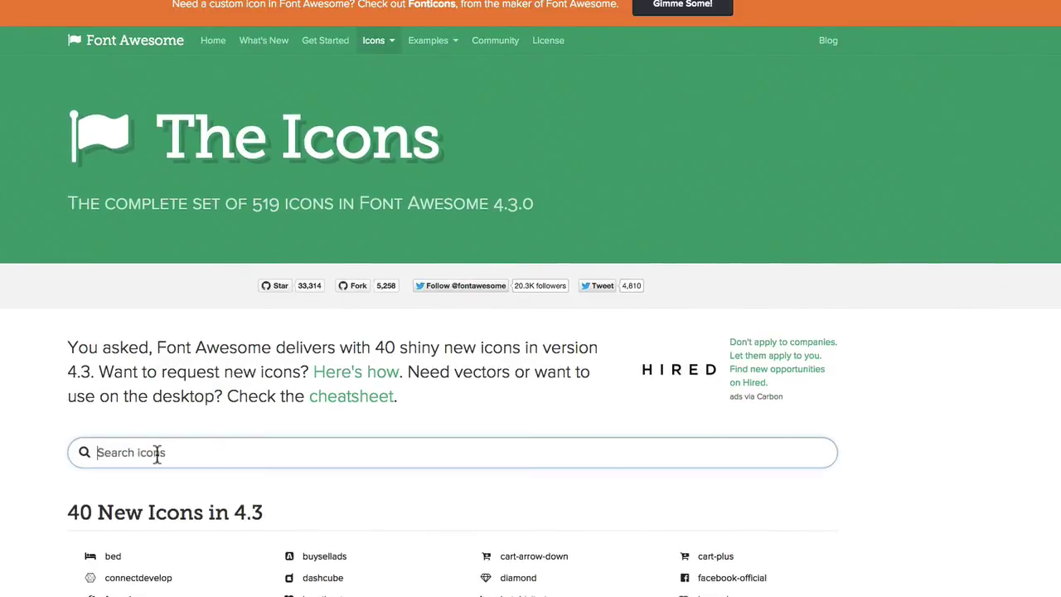
{"action": "type", "text": "reg"}
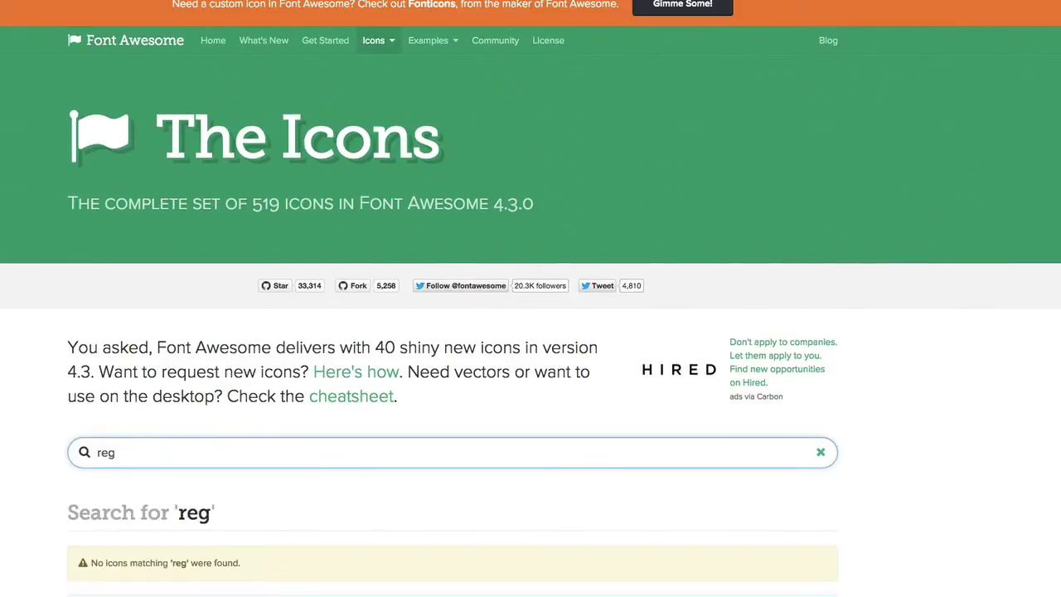
{"action": "key", "text": "BackSpace"}
{"action": "key", "text": "BackSpace"}
{"action": "key", "text": "BackSpace"}
{"action": "type", "text": "join"}
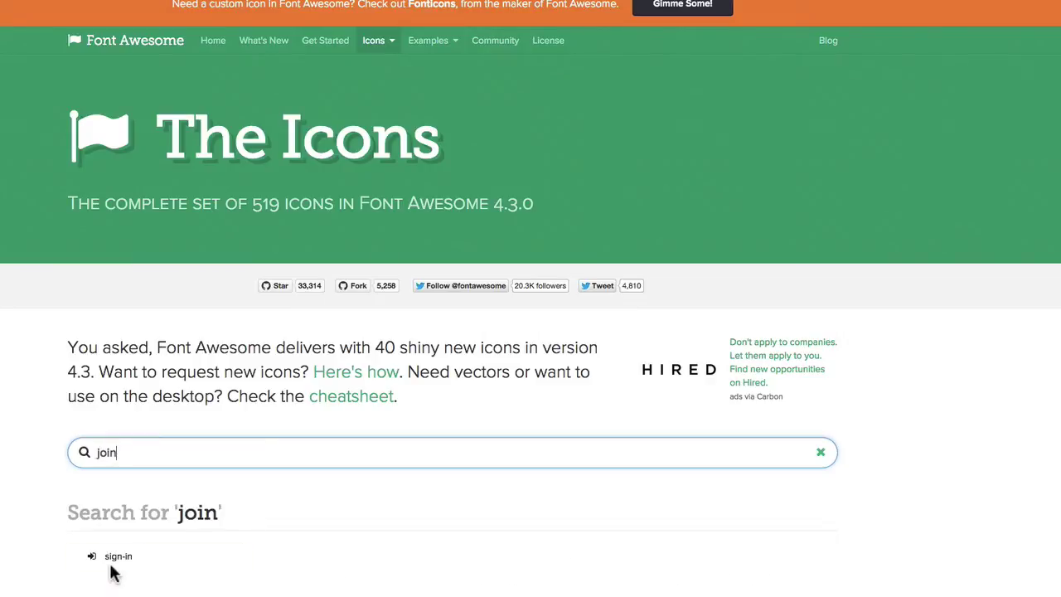
{"action": "type", "text": "key"}
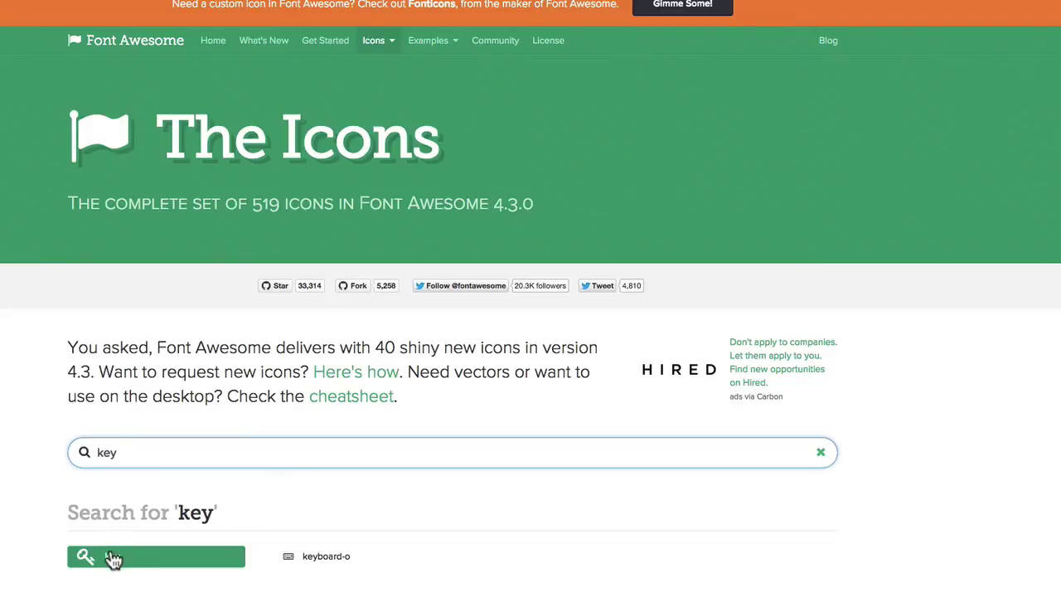
{"action": "left_click", "coordinate": [113, 559]}
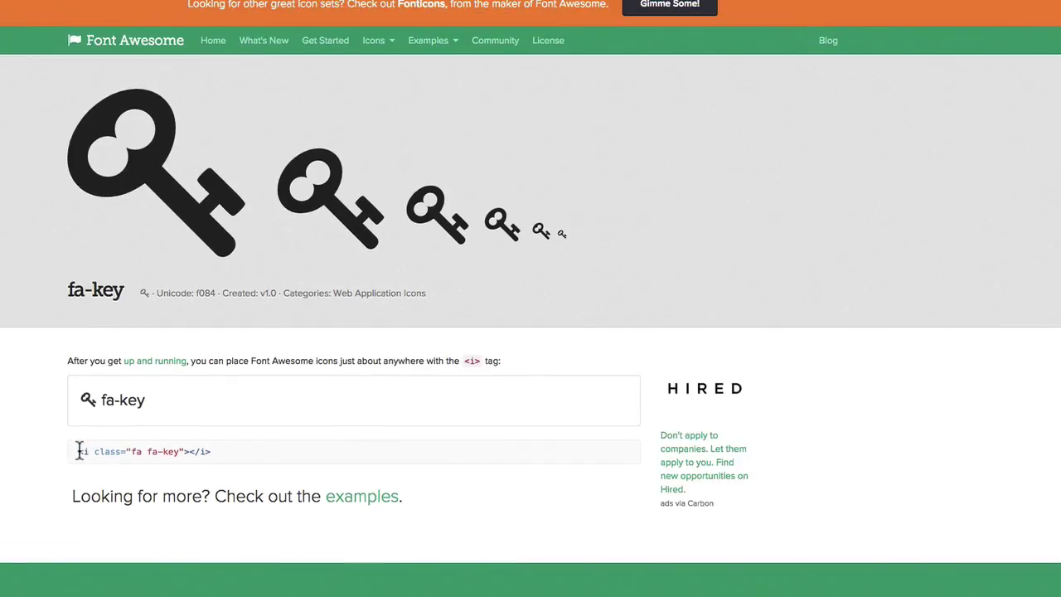
{"action": "triple_click", "coordinate": [212, 450]}
{"action": "key", "text": "ctrl+c"}
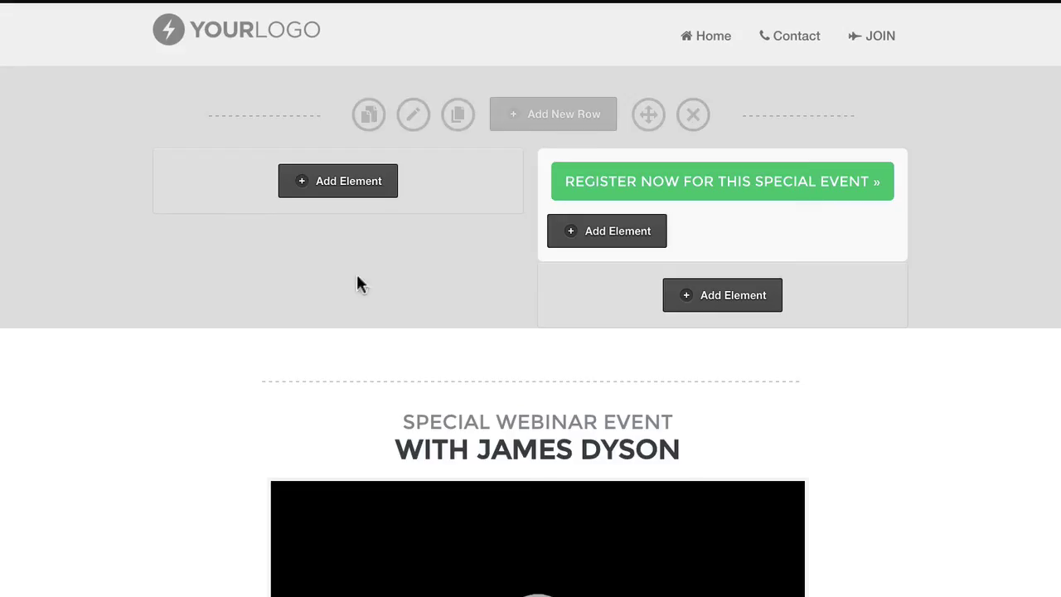
{"action": "mouse_move", "coordinate": [744, 174]}
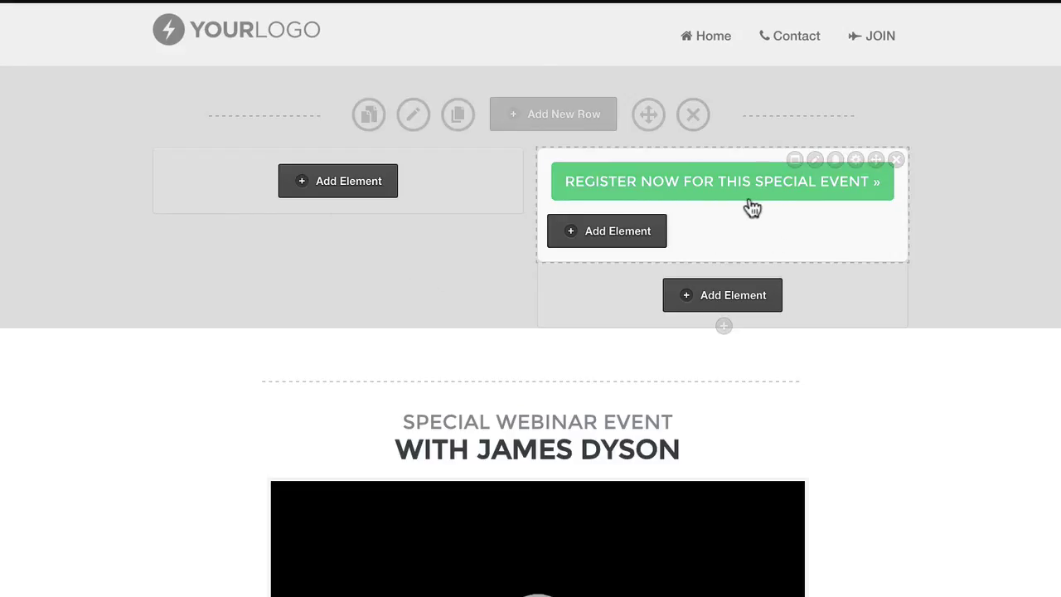
Step: Paste the fa-key code at the start of the Register button's text field
{"action": "left_click", "coordinate": [794, 159]}
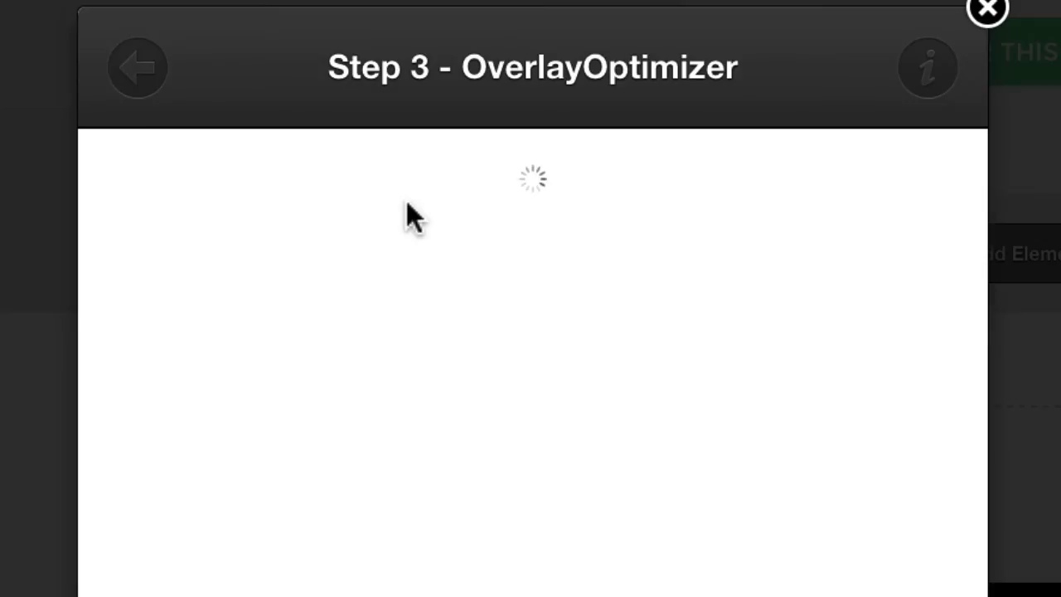
{"action": "scroll", "coordinate": [349, 202], "scroll_direction": "down", "scroll_amount": 3}
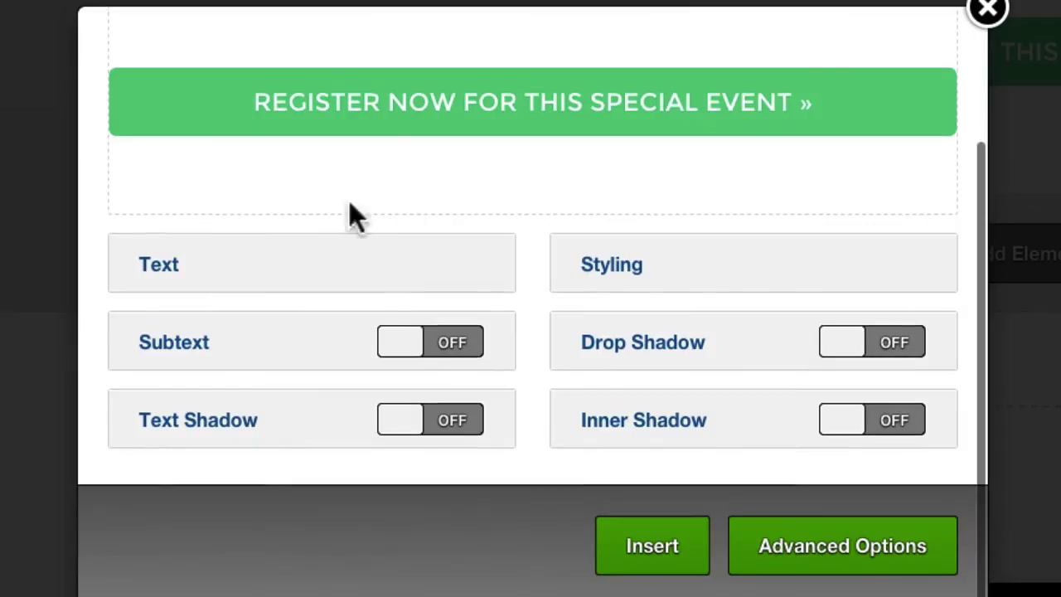
{"action": "left_click", "coordinate": [157, 273]}
{"action": "left_click", "coordinate": [149, 347]}
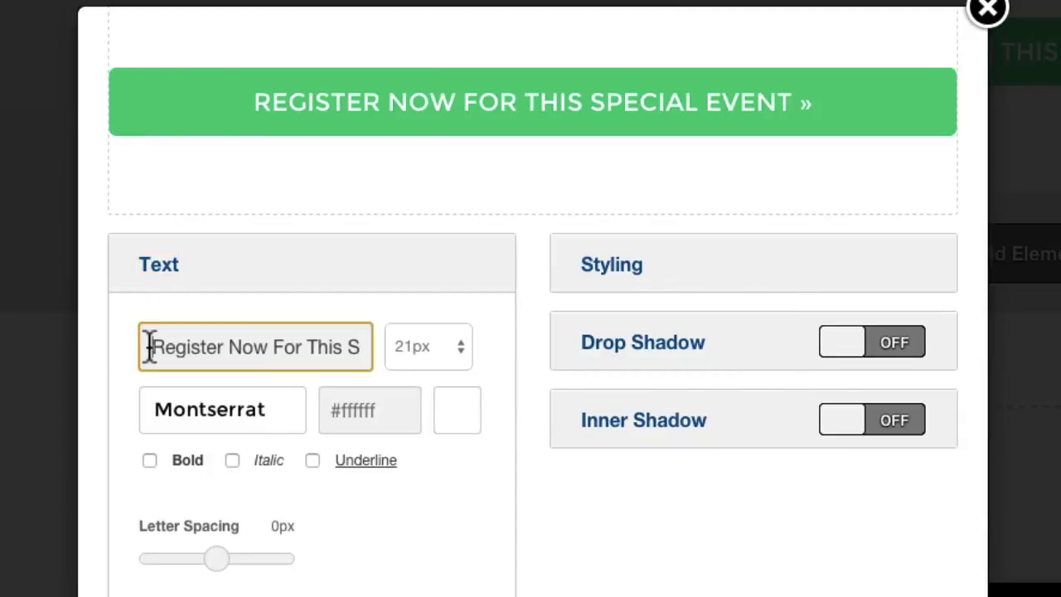
{"action": "key", "text": "ctrl+v"}
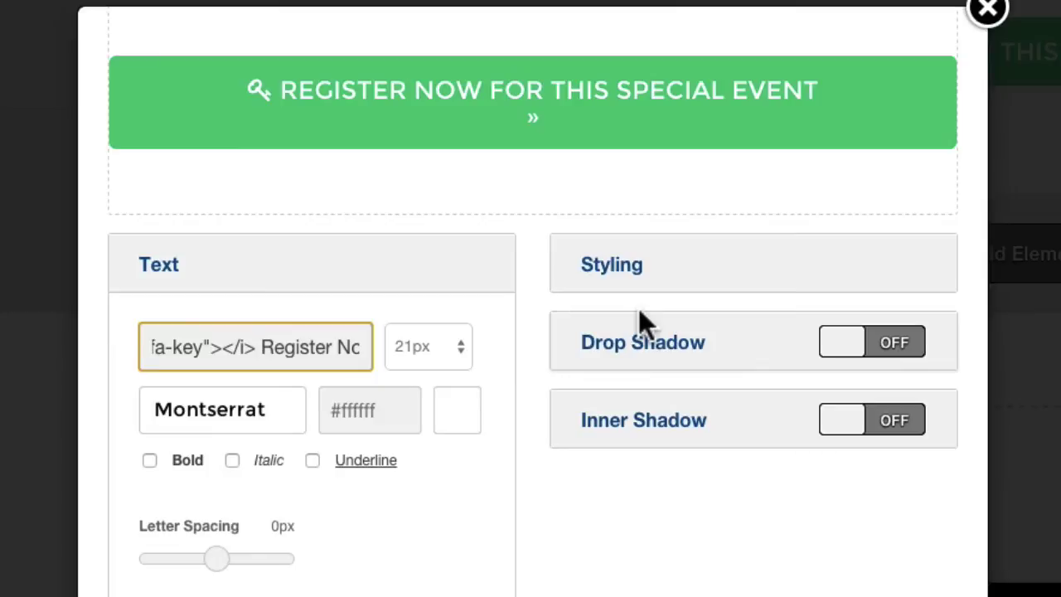
{"action": "scroll", "coordinate": [663, 367], "scroll_direction": "down", "scroll_amount": 5}
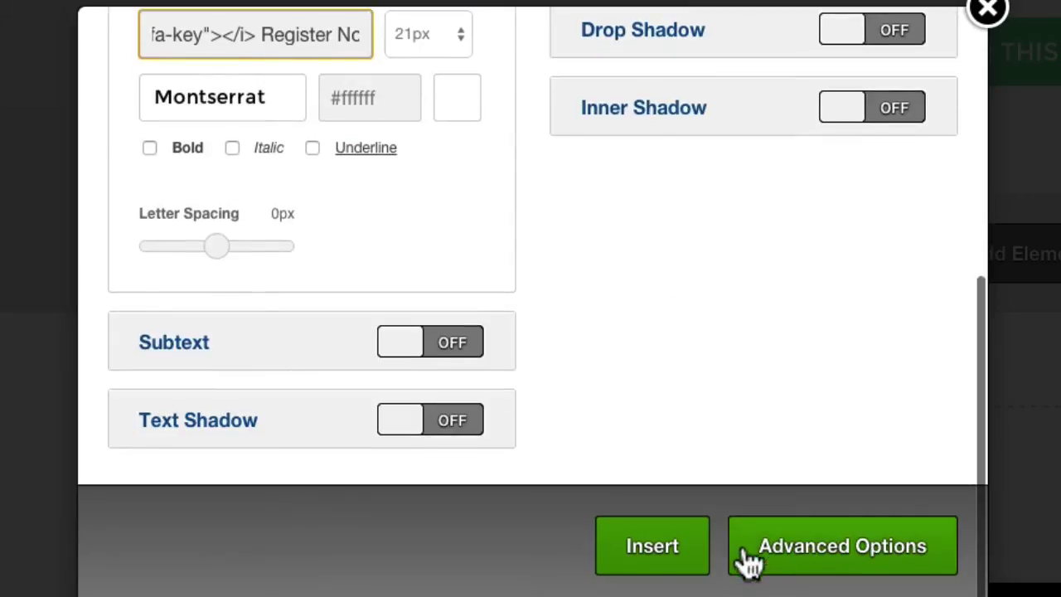